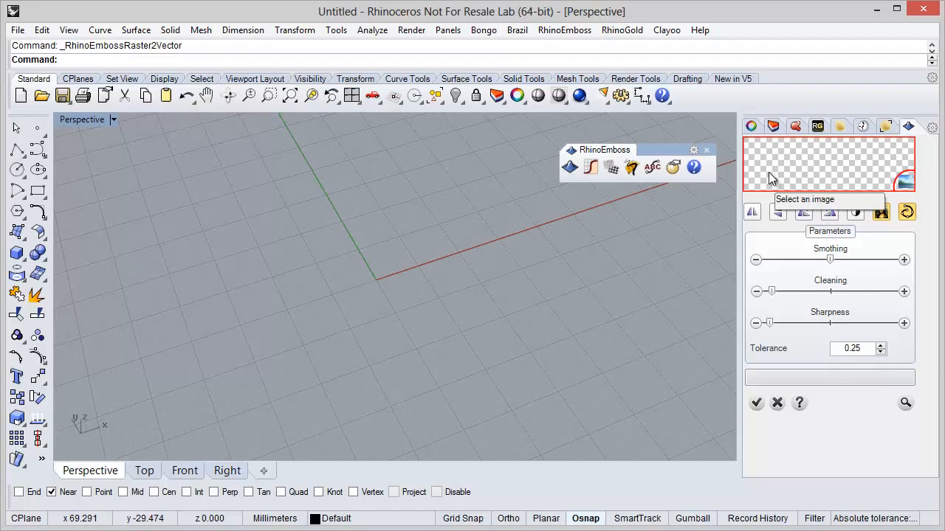
# Step: Load the "medicin symbol" JPEG from the desktop as the image to vectorize
pyautogui.click(820, 172)
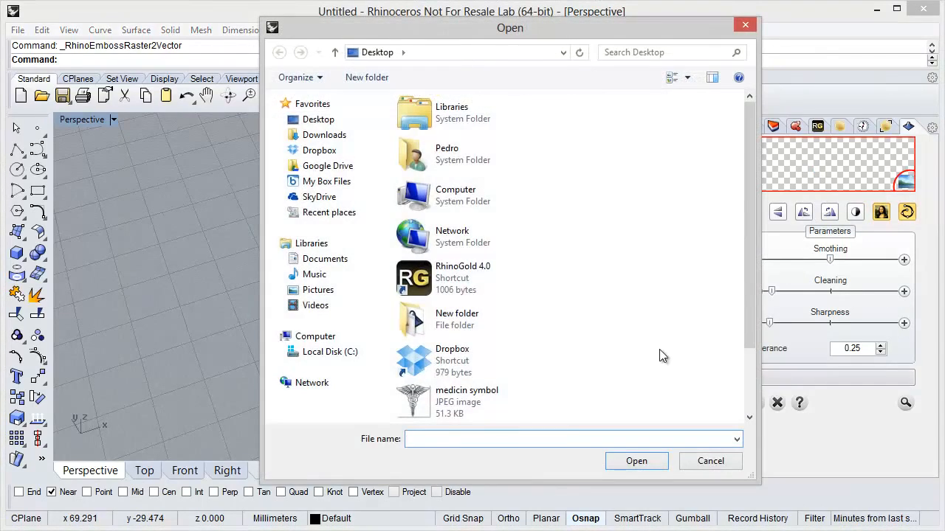
pyautogui.doubleClick(483, 406)
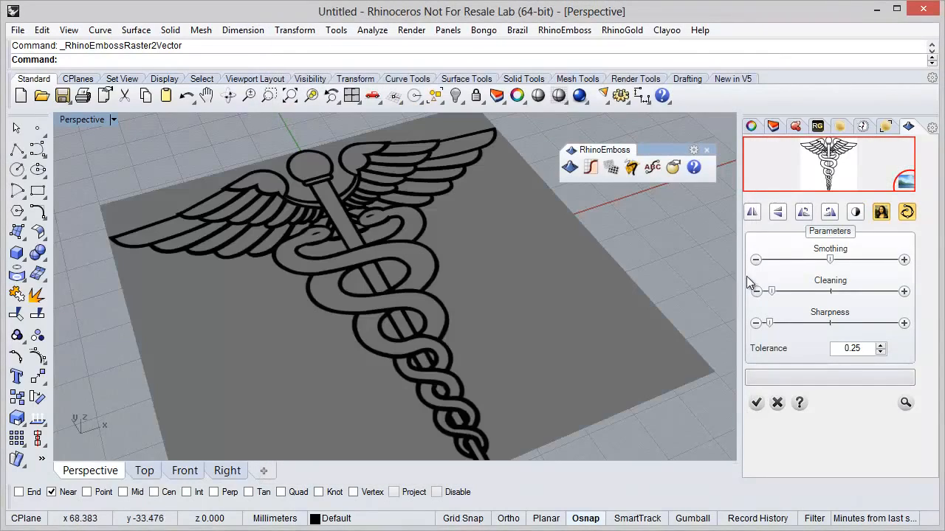
# Step: Examine the placed medical symbol image as a whole and check its line edges up close
pyautogui.moveTo(640, 284); pyautogui.dragTo(596, 305, button='right')
pyautogui.scroll(-4, 461, 306)
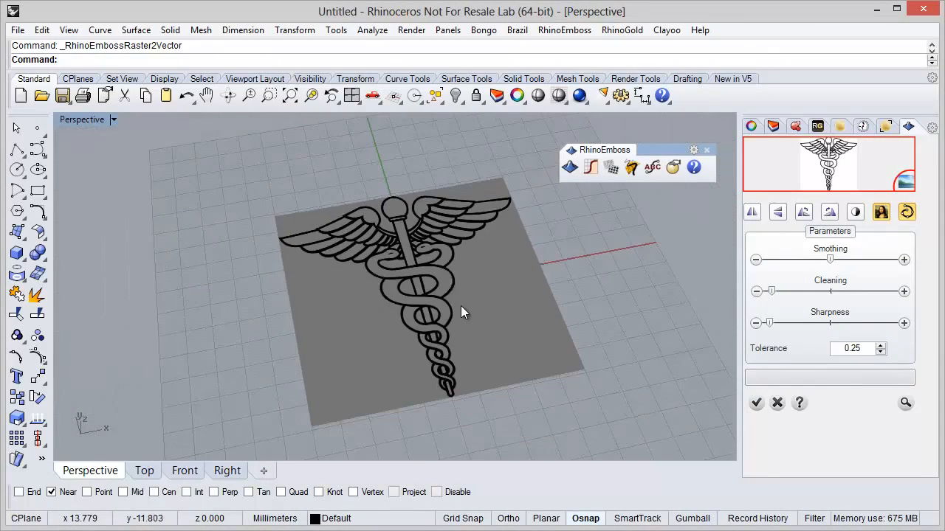
pyautogui.moveTo(460, 305); pyautogui.dragTo(434, 272, button='right')
pyautogui.scroll(5, 432, 273)
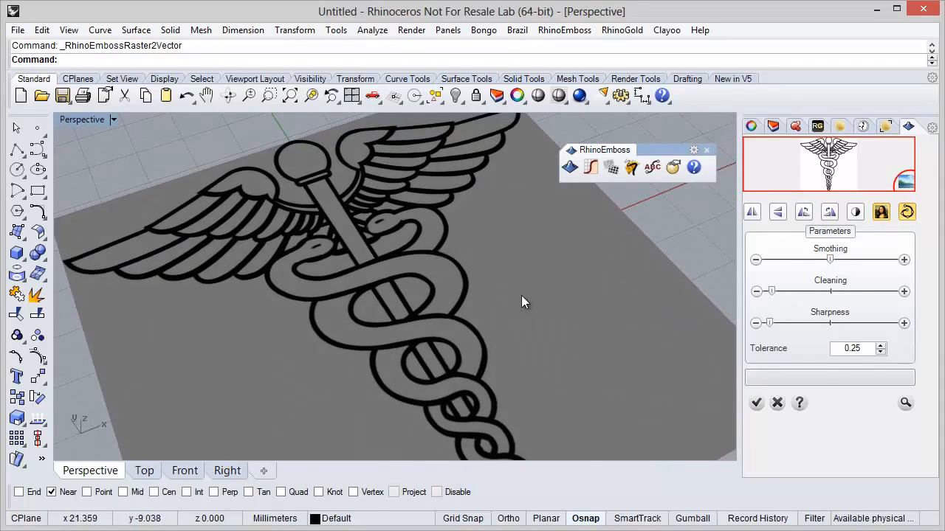
pyautogui.scroll(-5, 403, 314)
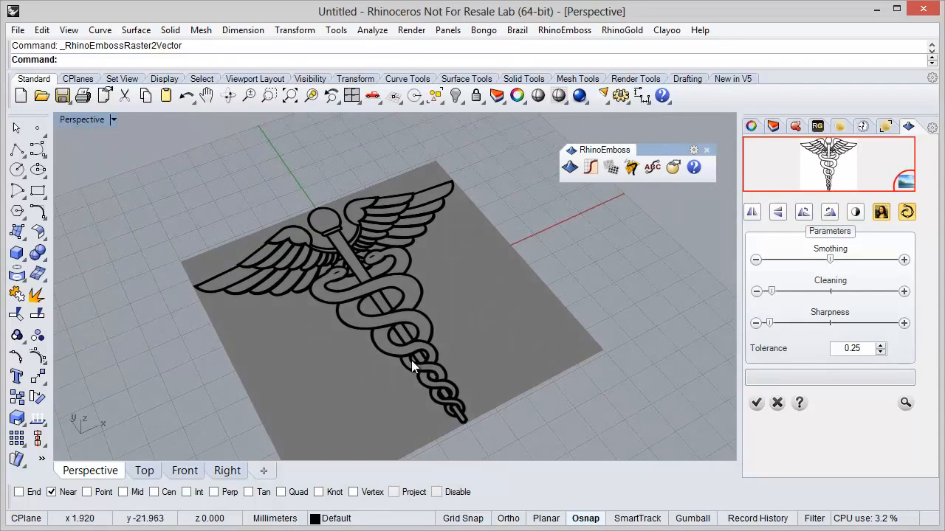
pyautogui.scroll(5, 407, 347)
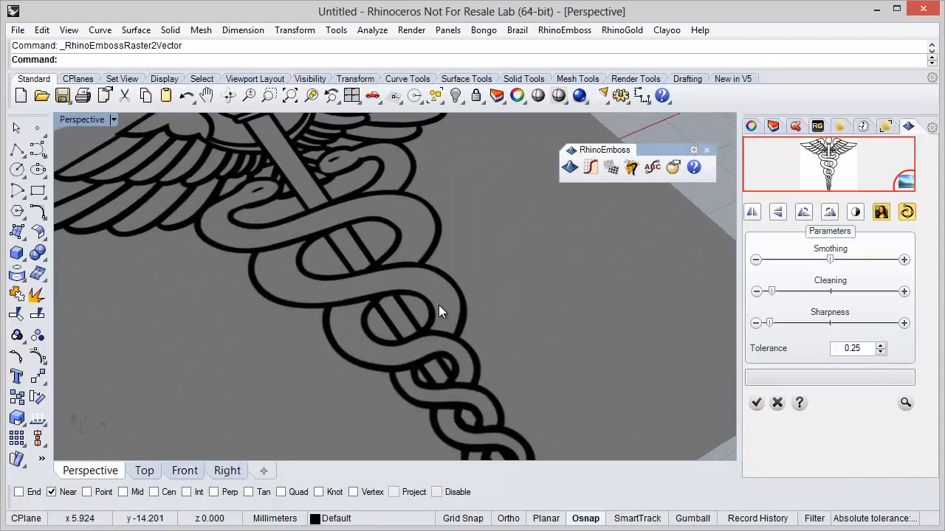
pyautogui.scroll(3, 429, 319)
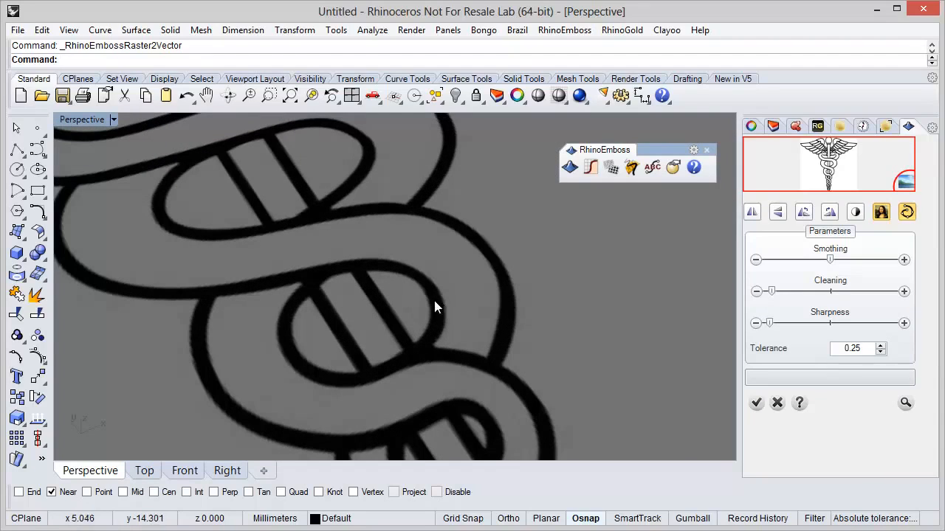
pyautogui.scroll(-6, 439, 316)
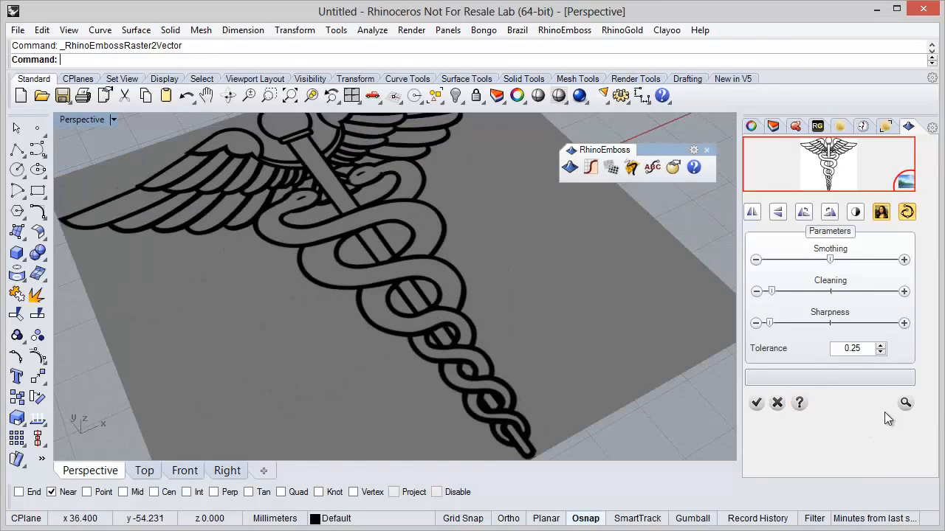
# Step: Preview the traced outlines with smoothing, cleaning, sharpness and 0.25 tolerance left unchanged, and accept to create the vector curves
pyautogui.click(906, 402)
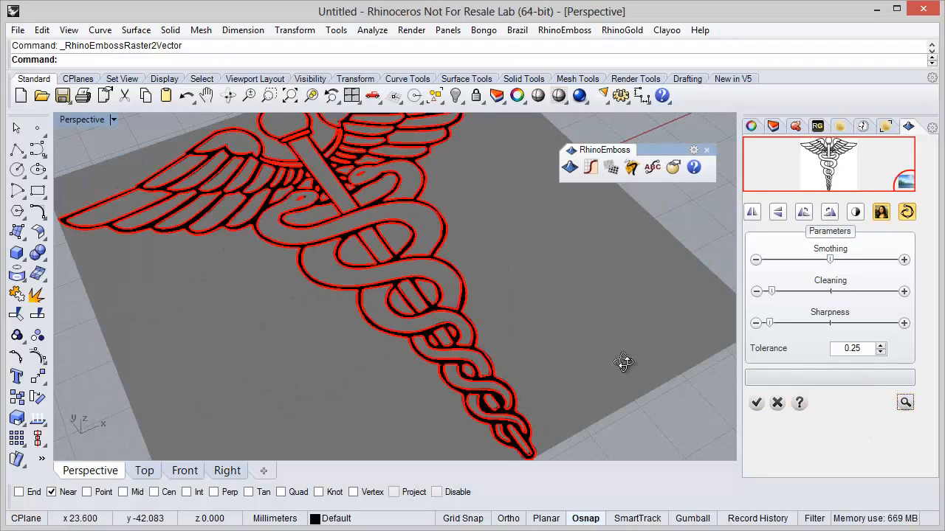
pyautogui.scroll(3, 562, 395)
pyautogui.scroll(3, 461, 323)
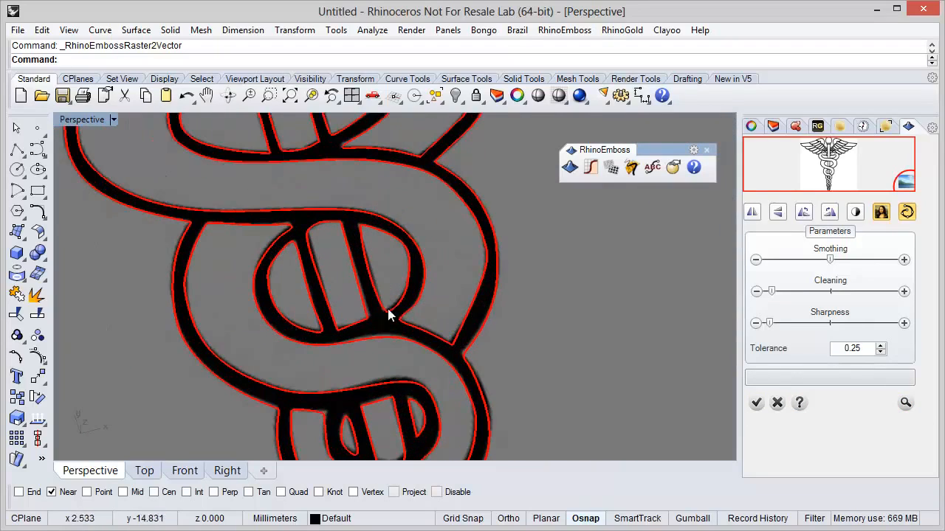
pyautogui.scroll(-5, 391, 321)
pyautogui.moveTo(396, 331); pyautogui.dragTo(556, 410, button='right')
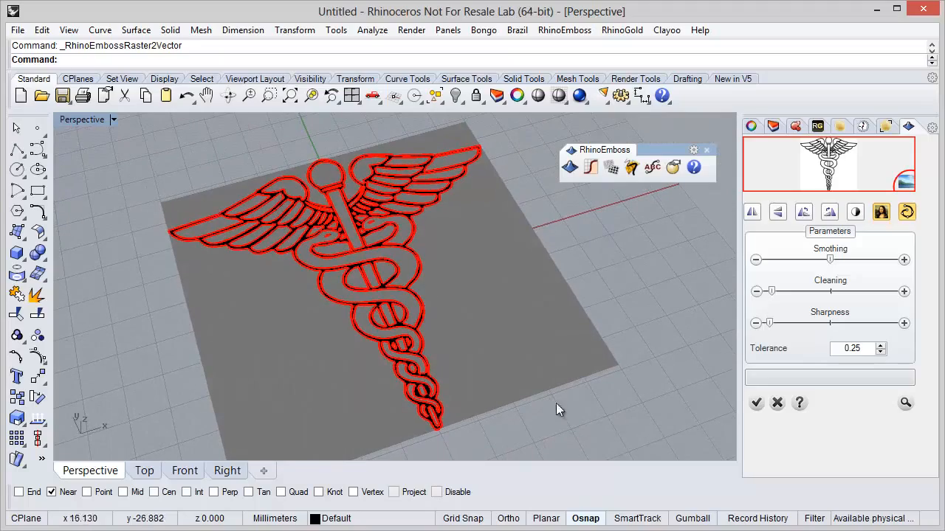
pyautogui.click(755, 405)
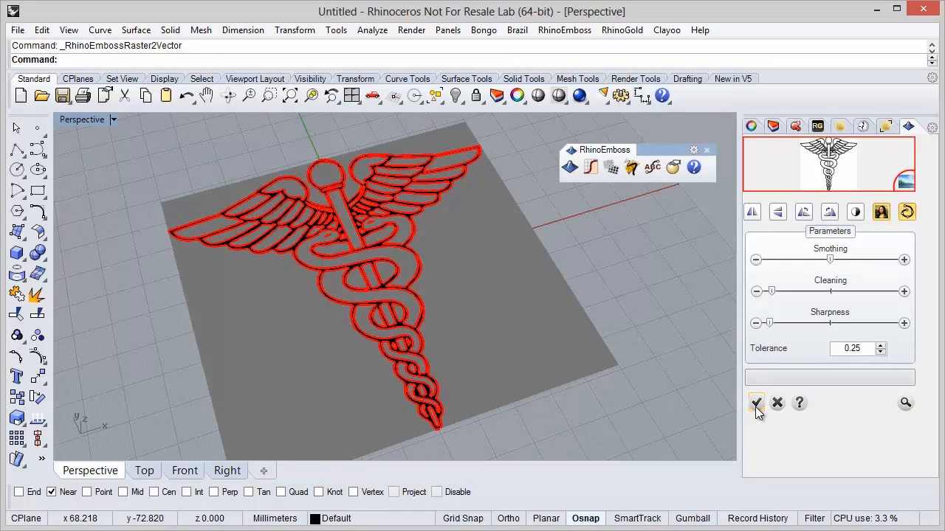
pyautogui.moveTo(568, 393); pyautogui.dragTo(513, 375, button='right')
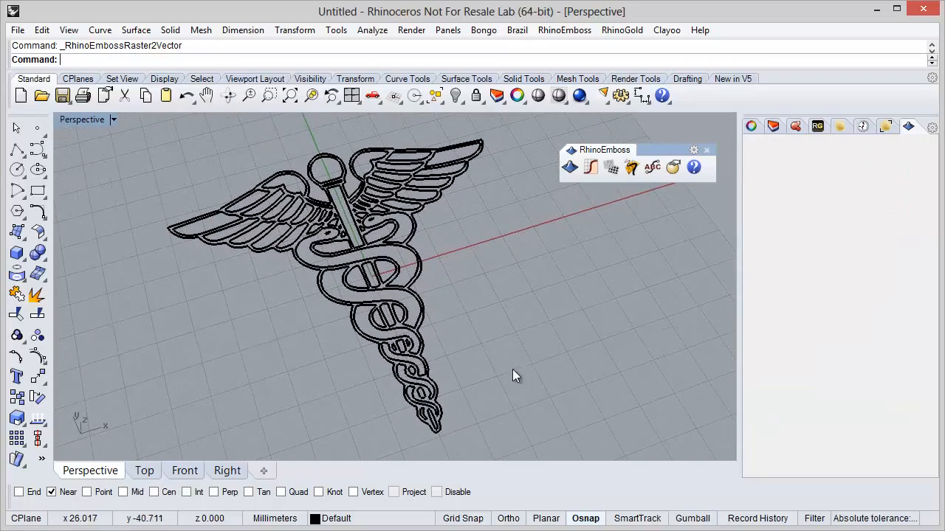
pyautogui.click(427, 293)
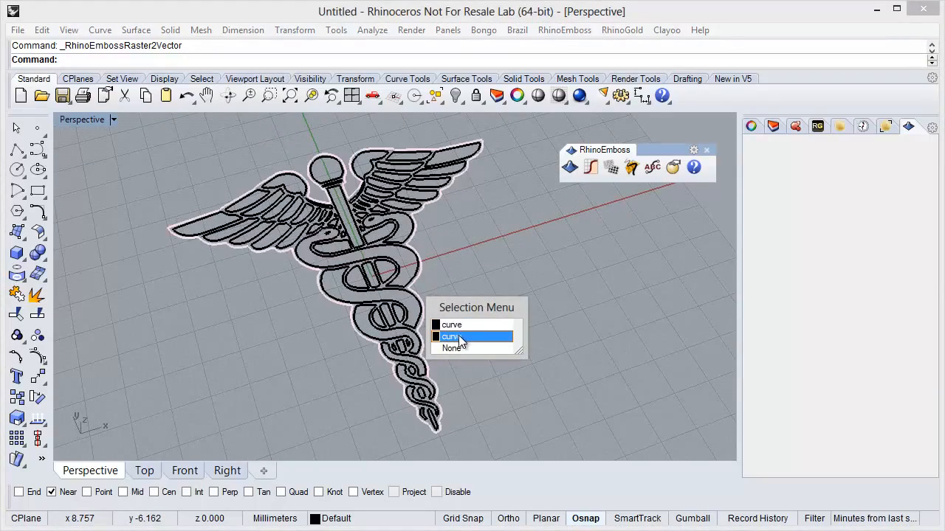
pyautogui.click(461, 338)
pyautogui.moveTo(484, 269); pyautogui.dragTo(463, 305, button='right')
pyautogui.click(467, 351)
# Step: Select the symbol's outer outline together with the openings on both sides of the rod in the two lower snake loops
pyautogui.scroll(-4, 394, 333)
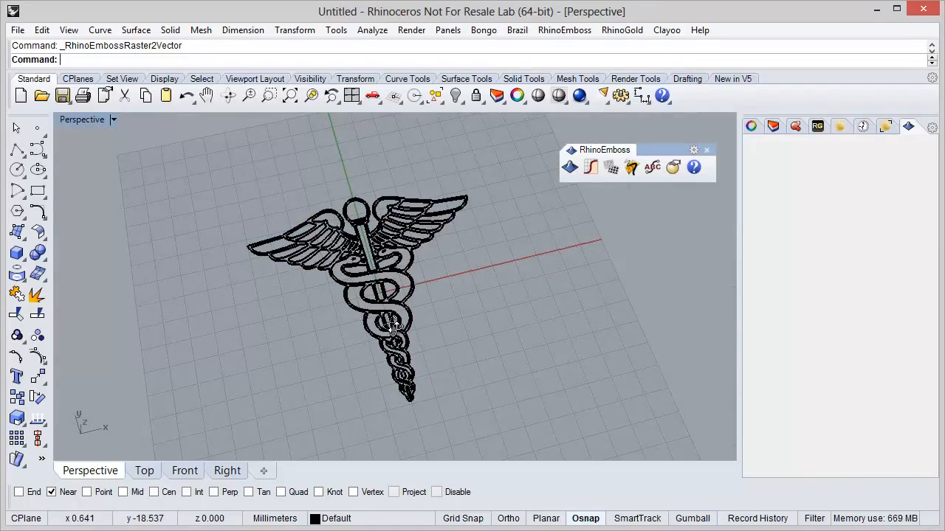
pyautogui.moveTo(384, 318); pyautogui.dragTo(423, 344, button='right')
pyautogui.scroll(7, 400, 377)
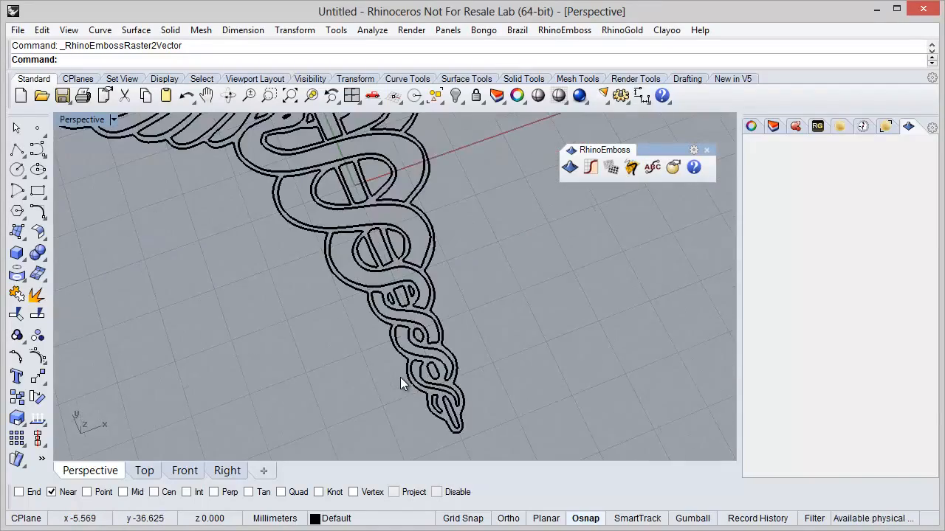
pyautogui.moveTo(401, 376)
pyautogui.mouseDown(button='right')
pyautogui.moveTo(425, 367)
pyautogui.moveTo(420, 359)
pyautogui.moveTo(395, 372)
pyautogui.mouseUp(button='right')
pyautogui.scroll(-2, 395, 374)
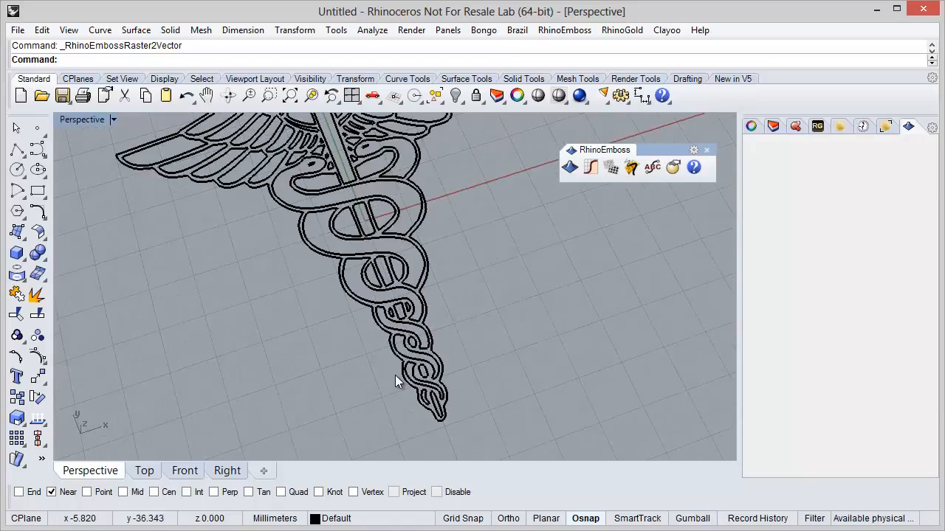
pyautogui.scroll(-1, 432, 416)
pyautogui.click(438, 418)
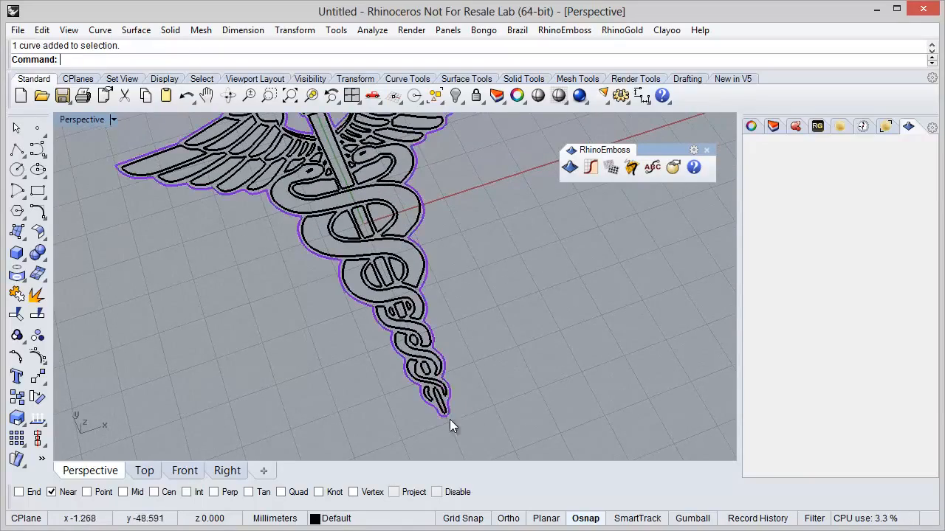
pyautogui.moveTo(449, 421); pyautogui.dragTo(443, 398, button='right')
pyautogui.scroll(5, 443, 398)
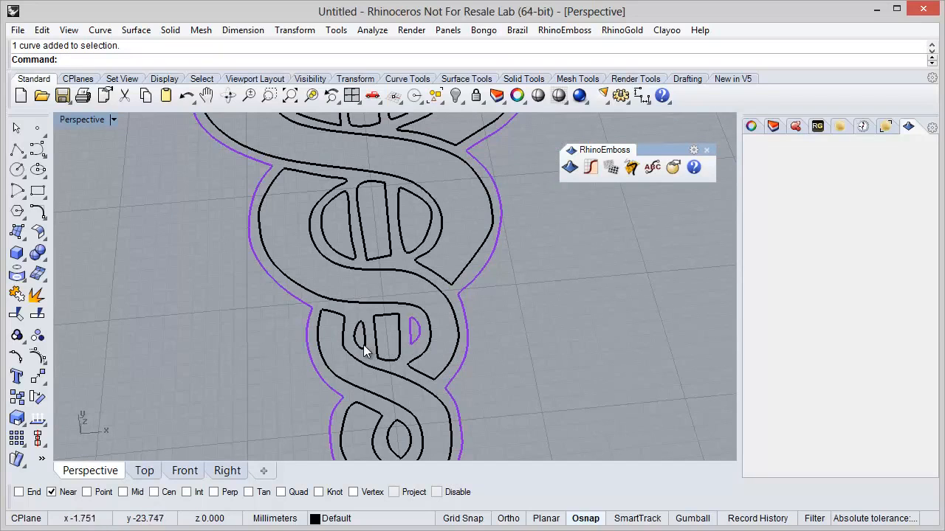
pyautogui.keyDown('shift'); pyautogui.click(349, 258); pyautogui.keyUp('shift')
pyautogui.keyDown('shift'); pyautogui.click(403, 256); pyautogui.keyUp('shift')
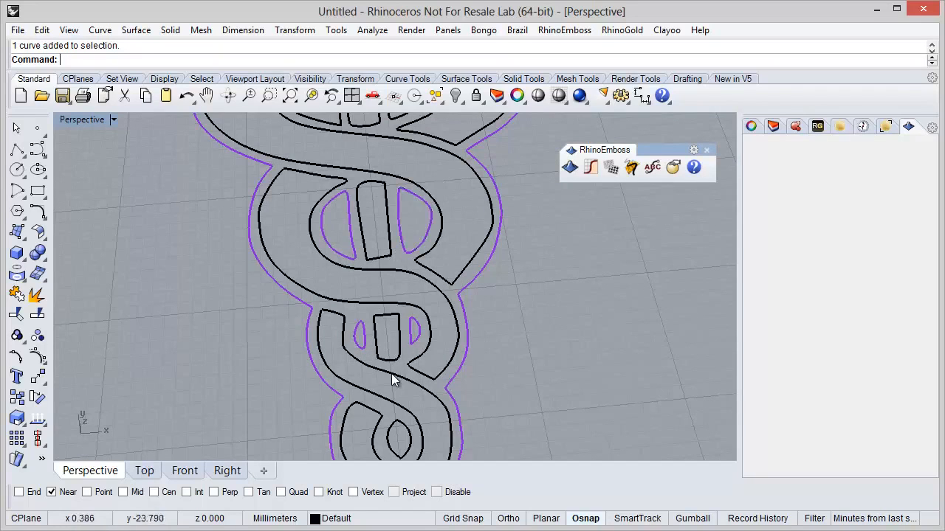
# Step: Add the openings of the upper snake loop and those below both snake heads to the selection, and group all selected curves
pyautogui.scroll(-4, 391, 354)
pyautogui.scroll(5, 390, 281)
pyautogui.keyDown('shift'); pyautogui.click(391, 266); pyautogui.keyUp('shift')
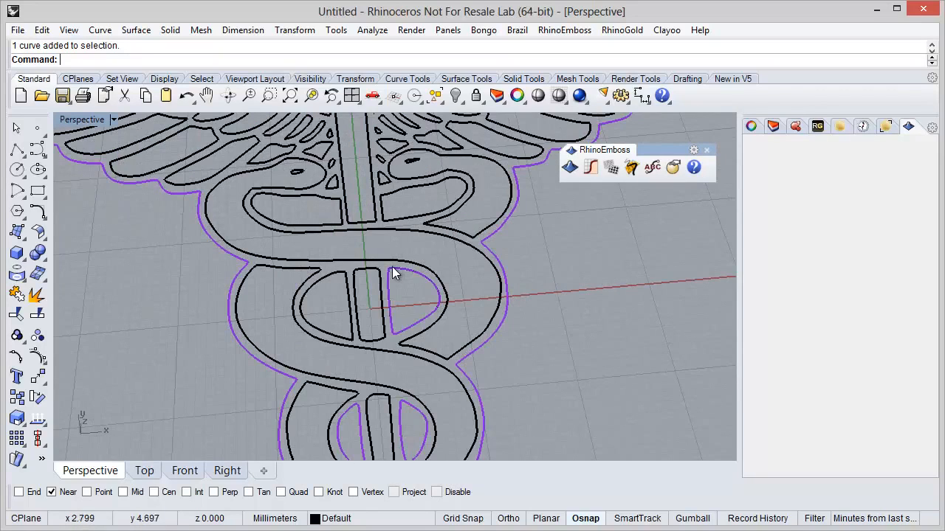
pyautogui.keyDown('shift'); pyautogui.click(350, 324); pyautogui.keyUp('shift')
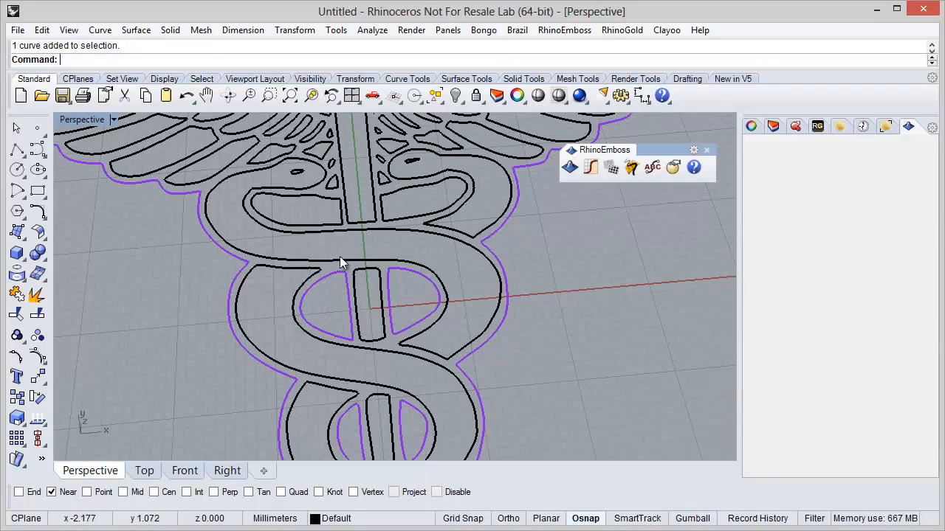
pyautogui.keyDown('shift'); pyautogui.click(324, 199); pyautogui.keyUp('shift')
pyautogui.keyDown('shift'); pyautogui.click(390, 193); pyautogui.keyUp('shift')
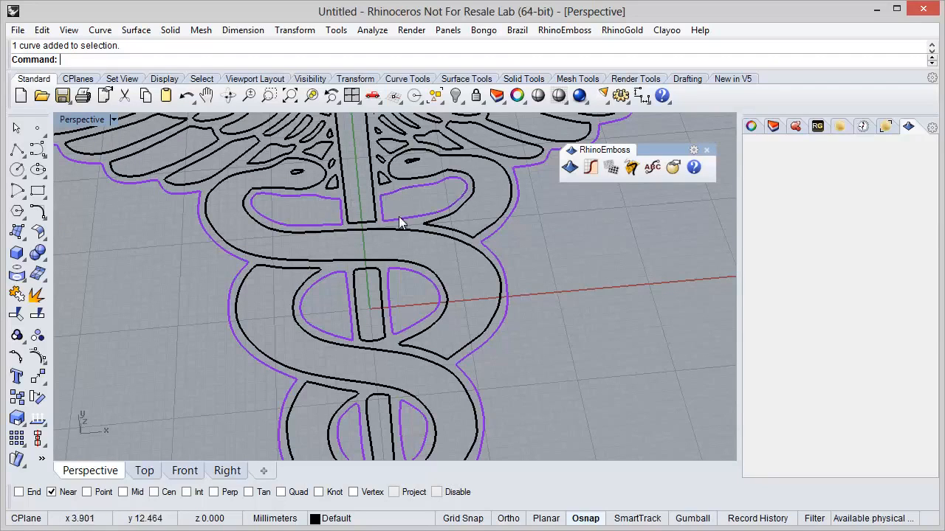
pyautogui.scroll(-10, 415, 250)
pyautogui.moveTo(390, 299); pyautogui.dragTo(416, 303, button='right')
pyautogui.scroll(4, 399, 206)
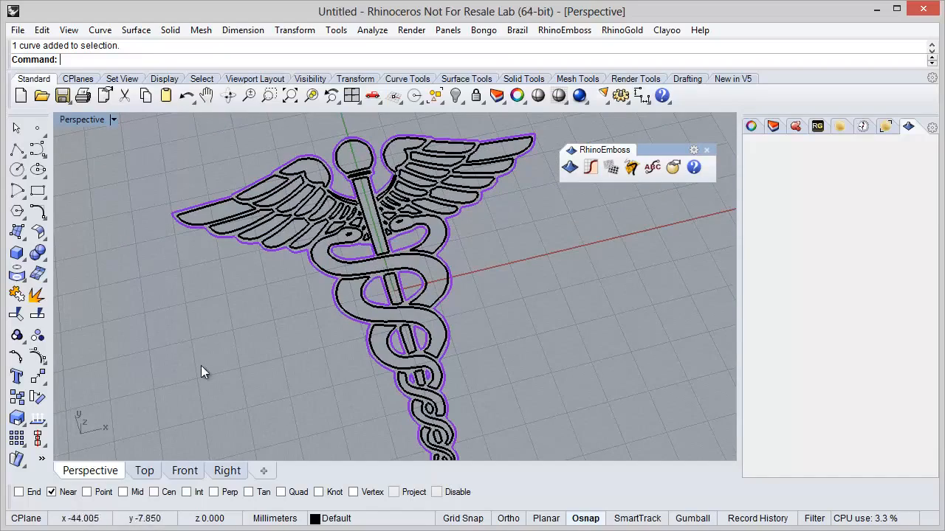
pyautogui.click(16, 334)
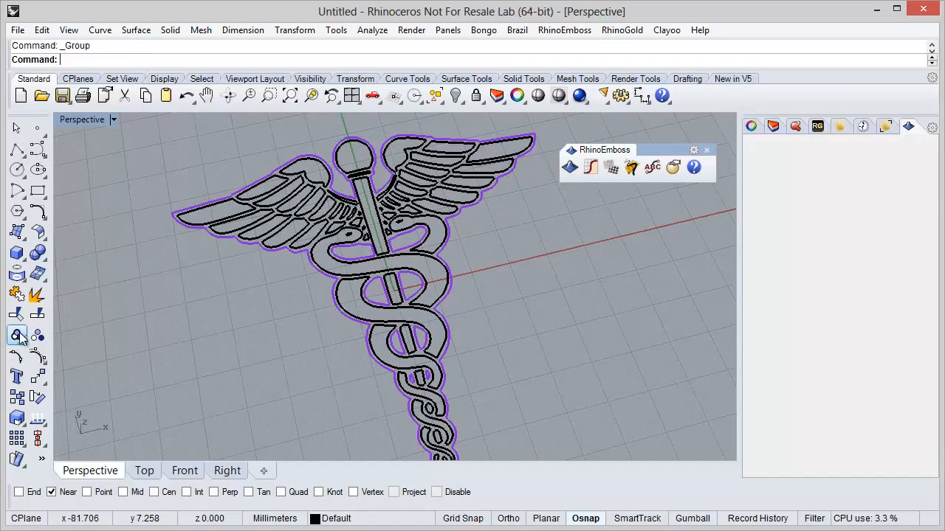
# Step: Select the long upper rod curve and the two rod segments below it inside the snake loops
pyautogui.moveTo(252, 338); pyautogui.dragTo(284, 345, button='right')
pyautogui.scroll(-4, 285, 347)
pyautogui.scroll(8, 338, 244)
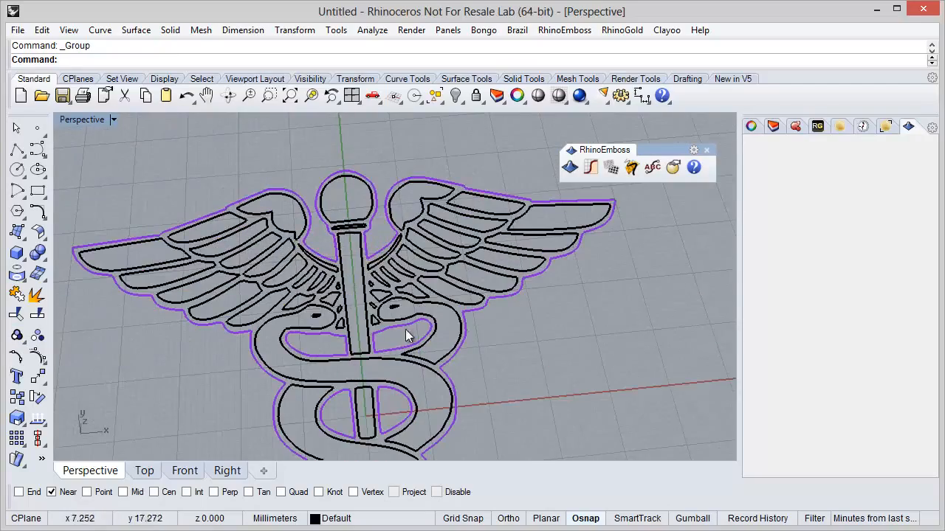
pyautogui.moveTo(406, 333); pyautogui.dragTo(418, 341, button='right')
pyautogui.scroll(-6, 397, 253)
pyautogui.scroll(9, 383, 307)
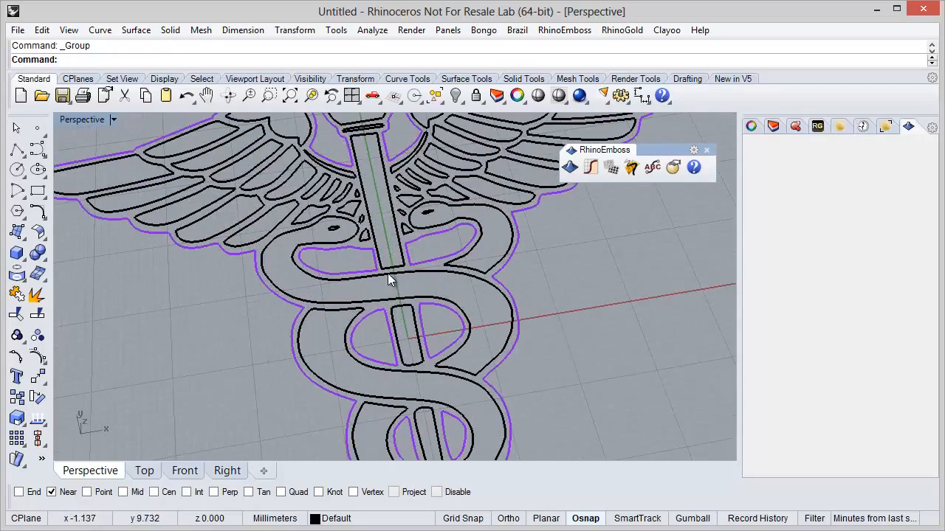
pyautogui.click(389, 266)
pyautogui.keyDown('shift'); pyautogui.click(399, 307); pyautogui.keyUp('shift')
pyautogui.scroll(-5, 400, 265)
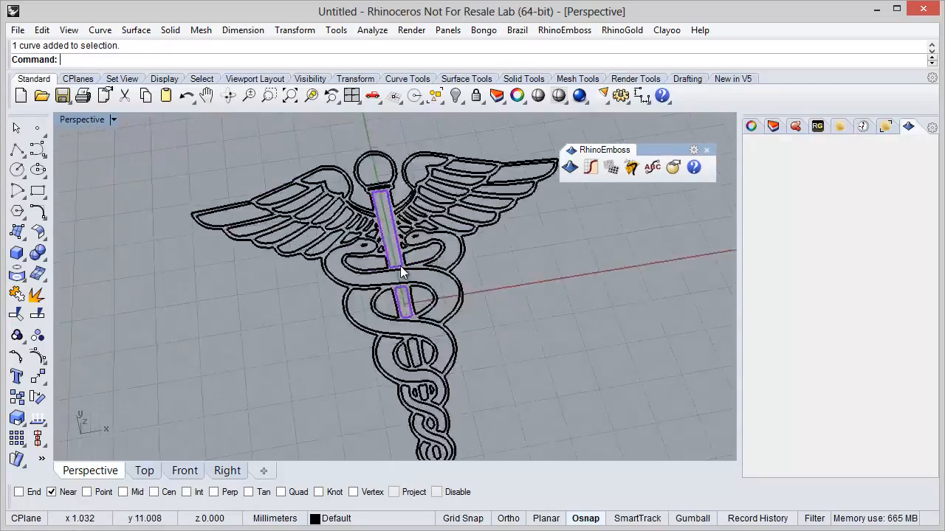
pyautogui.scroll(6, 405, 316)
pyautogui.keyDown('shift'); pyautogui.click(407, 316); pyautogui.keyUp('shift')
# Step: Add the remaining small rod segments down to the pointed tip to the selection, and group all the rod curves
pyautogui.scroll(-7, 406, 280)
pyautogui.scroll(5, 407, 302)
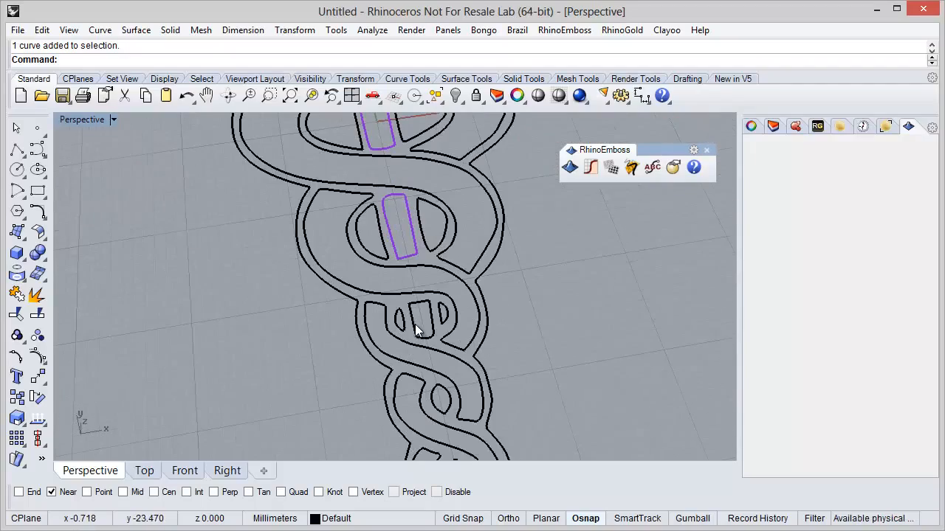
pyautogui.keyDown('shift'); pyautogui.click(420, 336); pyautogui.keyUp('shift')
pyautogui.scroll(-6, 422, 334)
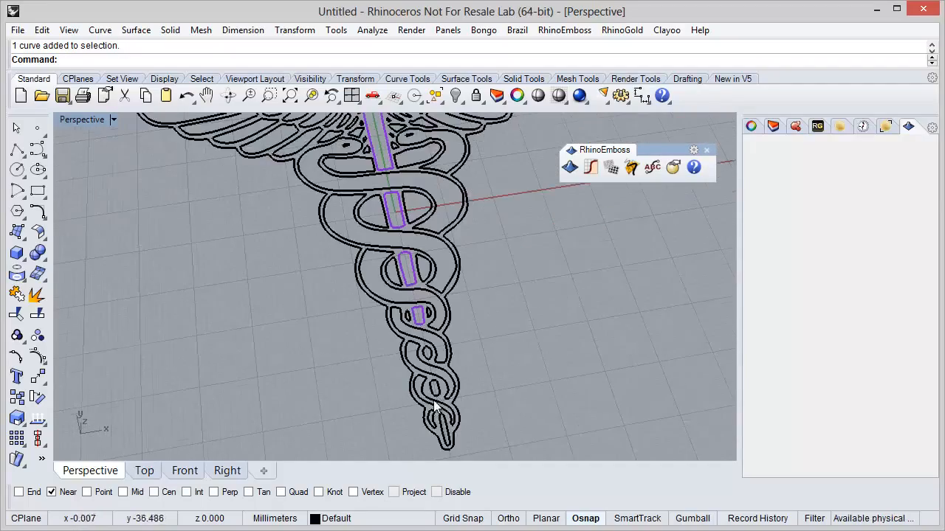
pyautogui.moveTo(429, 377); pyautogui.dragTo(425, 363, button='right')
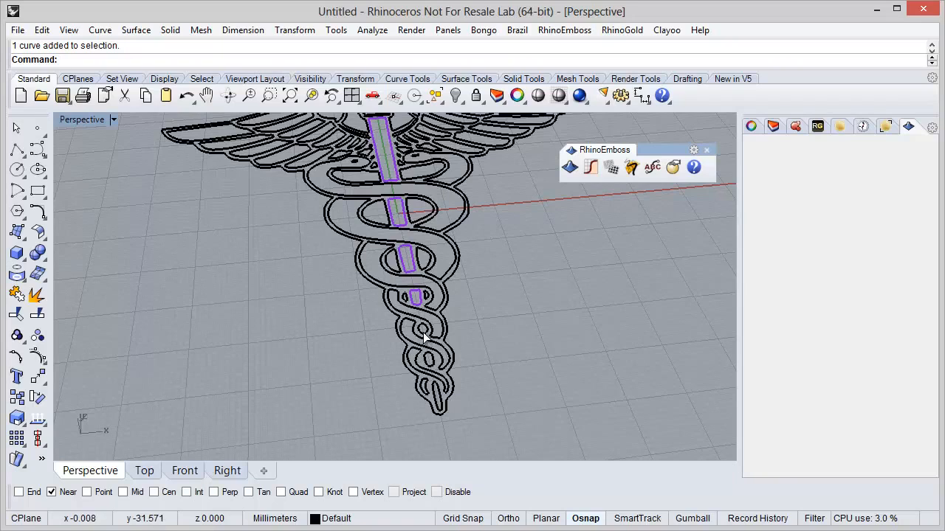
pyautogui.keyDown('shift'); pyautogui.click(435, 397); pyautogui.keyUp('shift')
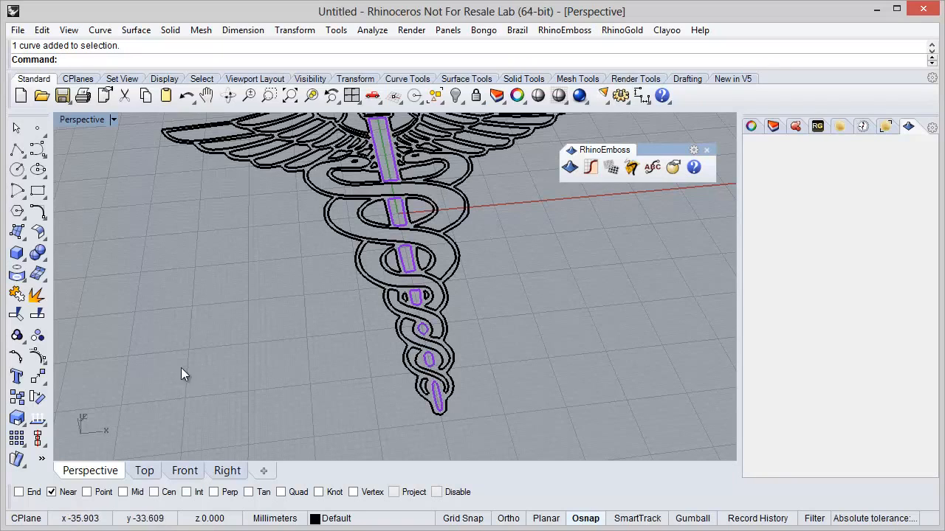
pyautogui.click(22, 335)
# Step: Select all the snake body curves from the rod's tip up to both heads and group them
pyautogui.moveTo(253, 327); pyautogui.dragTo(364, 405, button='right')
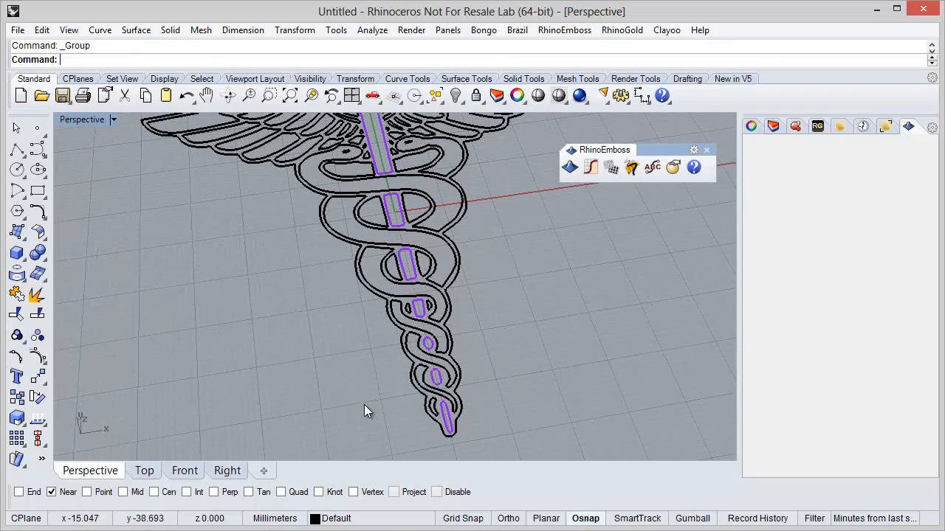
pyautogui.click(433, 406)
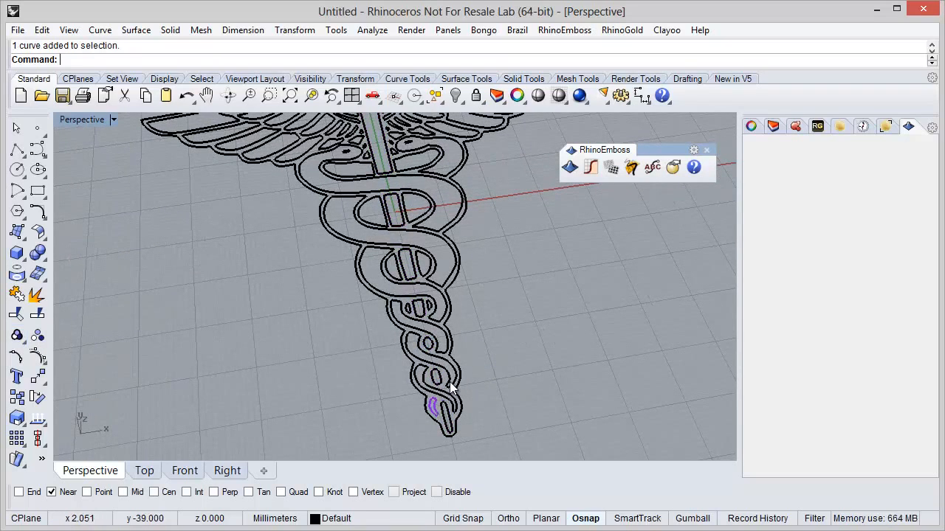
pyautogui.keyDown('shift'); pyautogui.click(451, 372); pyautogui.keyUp('shift')
pyautogui.keyDown('shift'); pyautogui.click(438, 307); pyautogui.keyUp('shift')
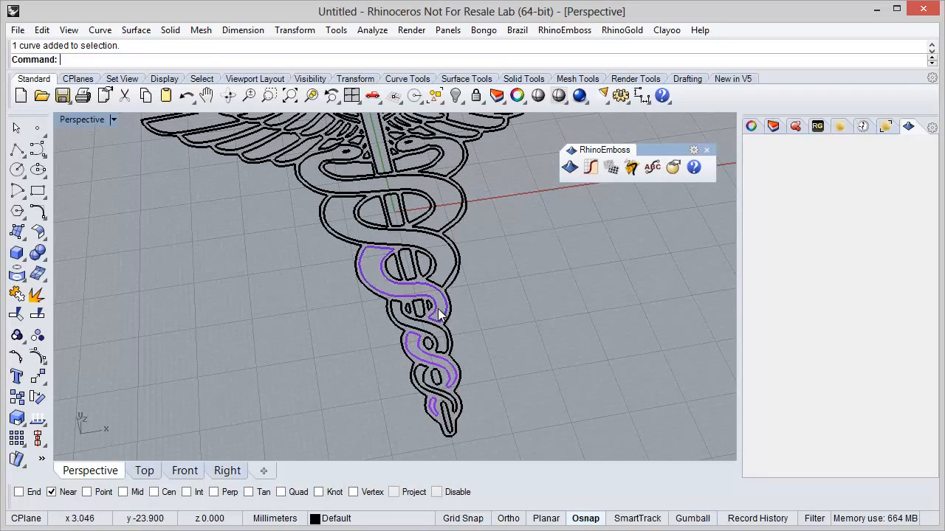
pyautogui.keyDown('shift'); pyautogui.click(432, 221); pyautogui.keyUp('shift')
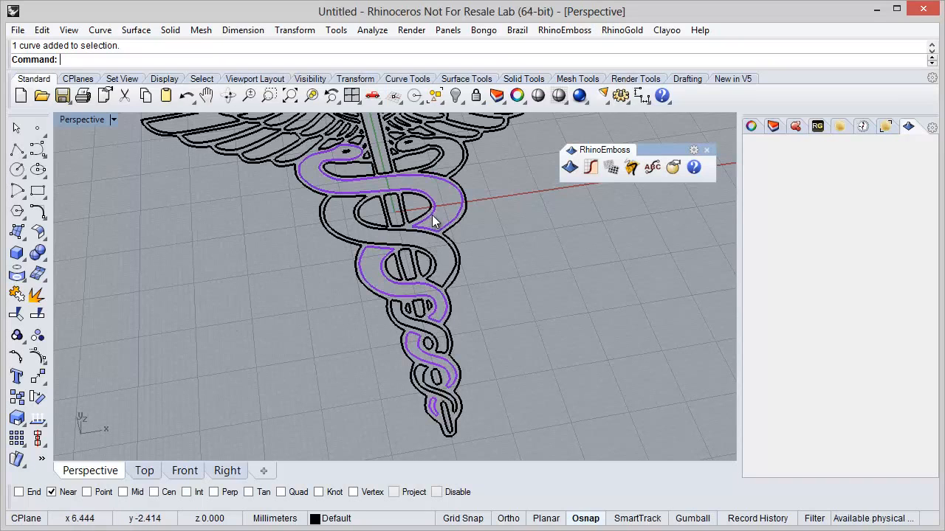
pyautogui.keyDown('shift'); pyautogui.click(439, 166); pyautogui.keyUp('shift')
pyautogui.keyDown('shift'); pyautogui.click(354, 216); pyautogui.keyUp('shift')
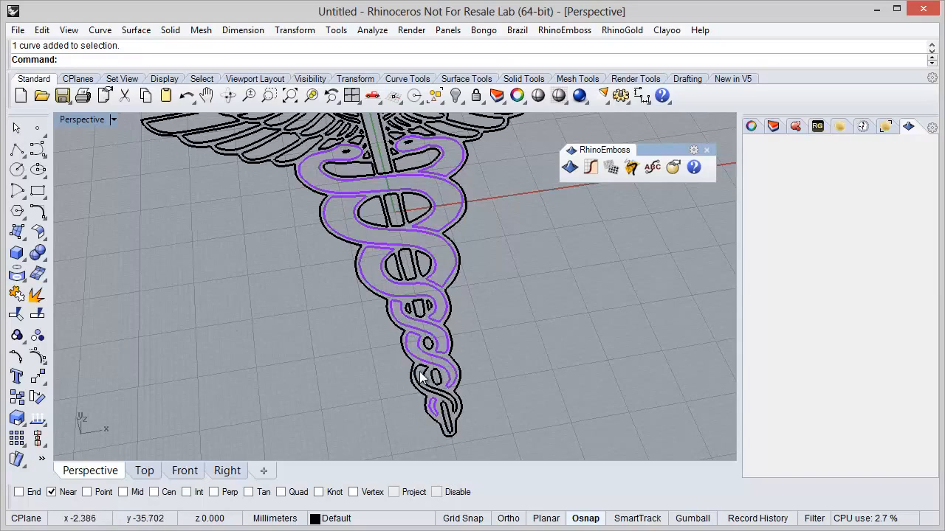
pyautogui.moveTo(500, 351); pyautogui.dragTo(508, 373, button='right')
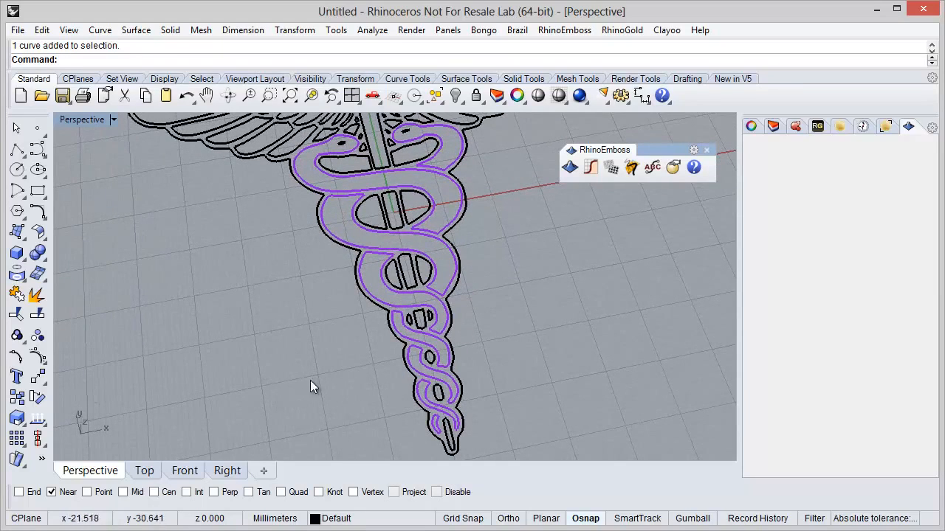
pyautogui.click(17, 335)
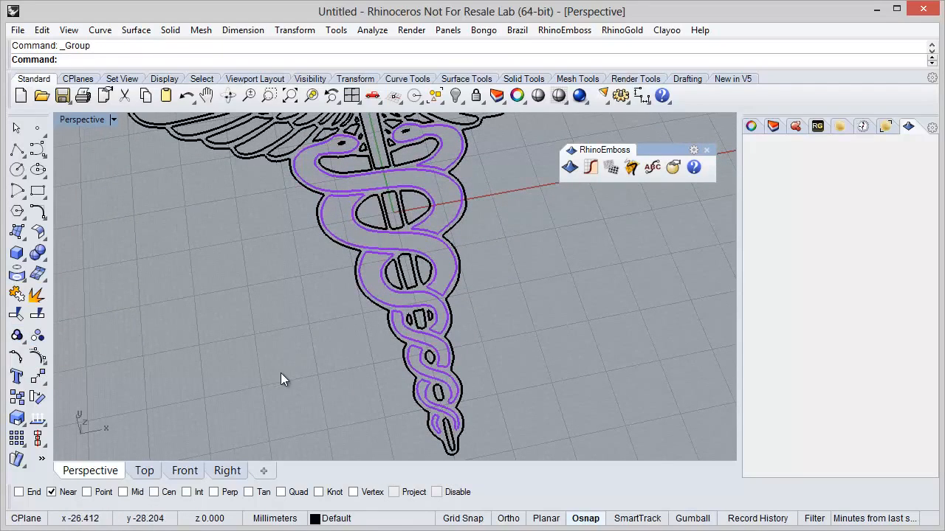
# Step: Select the feather curves of both wings, leaving the knob circle and the collar above the rod out of the selection
pyautogui.scroll(-2, 283, 371)
pyautogui.scroll(1, 296, 365)
pyautogui.scroll(1, 336, 341)
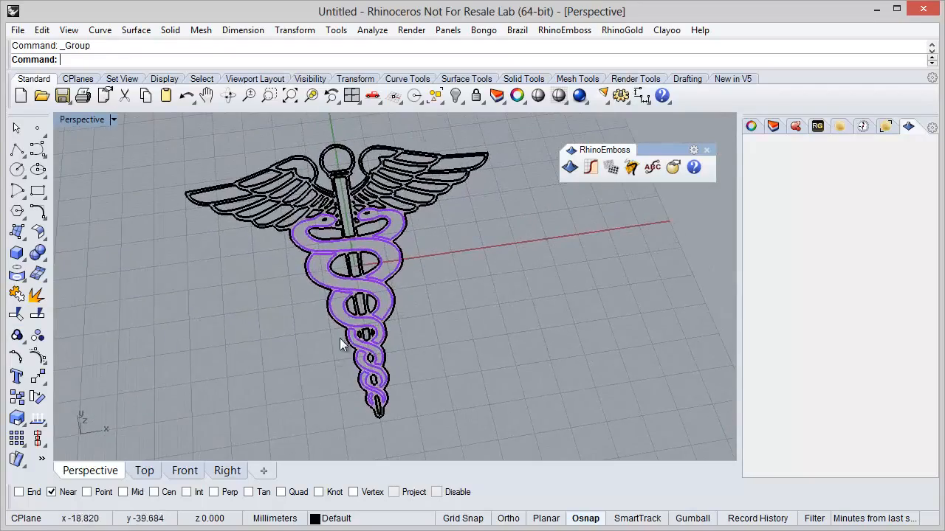
pyautogui.scroll(3, 343, 203)
pyautogui.scroll(-4, 391, 373)
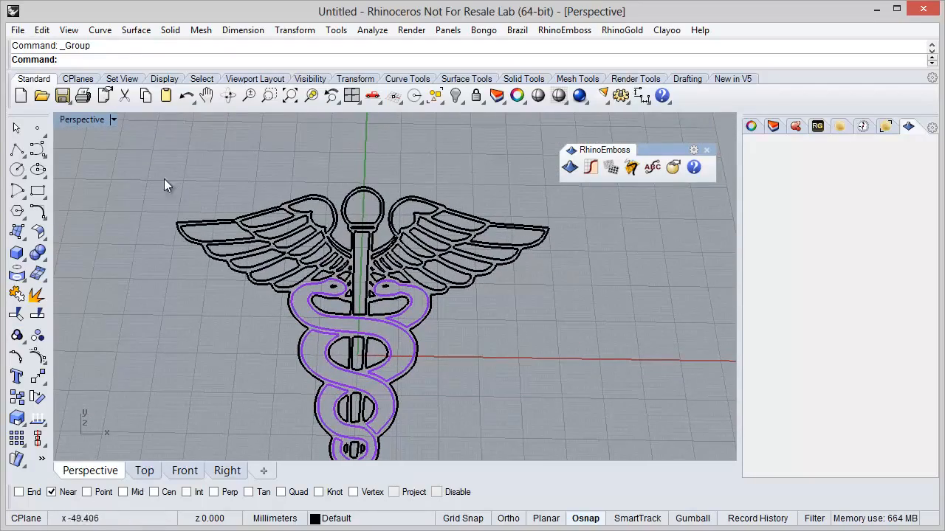
pyautogui.moveTo(135, 148); pyautogui.dragTo(551, 327)
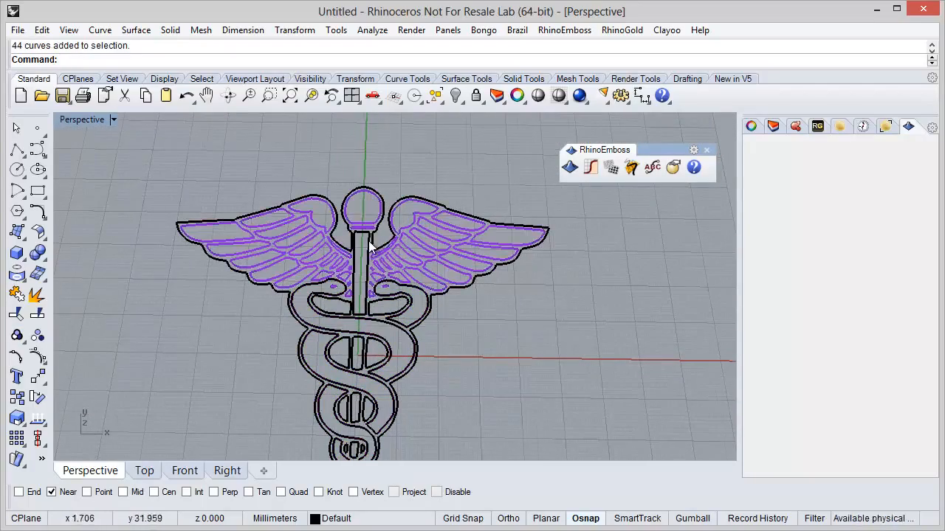
pyautogui.scroll(3, 369, 247)
pyautogui.keyDown('ctrl'); pyautogui.click(375, 212); pyautogui.keyUp('ctrl')
pyautogui.keyDown('ctrl'); pyautogui.click(376, 198); pyautogui.keyUp('ctrl')
pyautogui.scroll(-3, 379, 258)
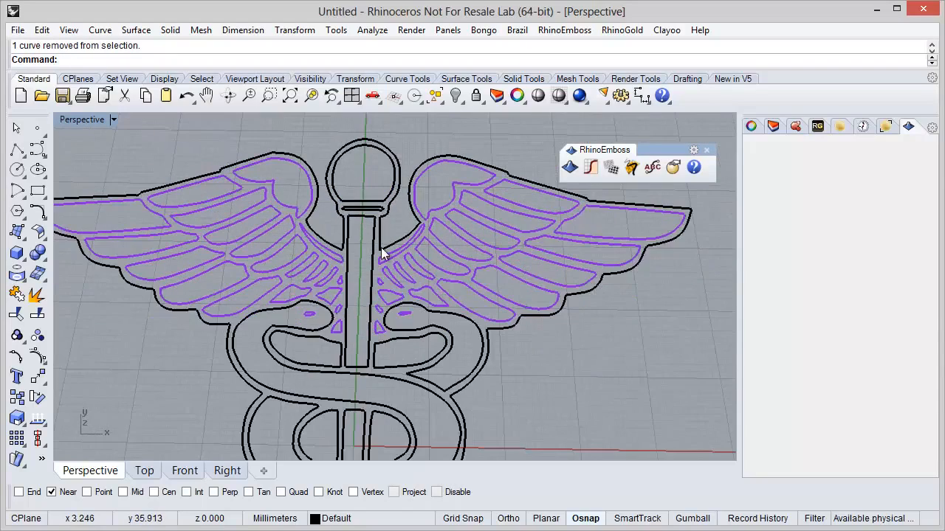
# Step: Remove both snake eyes from the selection and group the remaining wing curves
pyautogui.keyDown('ctrl'); pyautogui.click(312, 314); pyautogui.keyUp('ctrl')
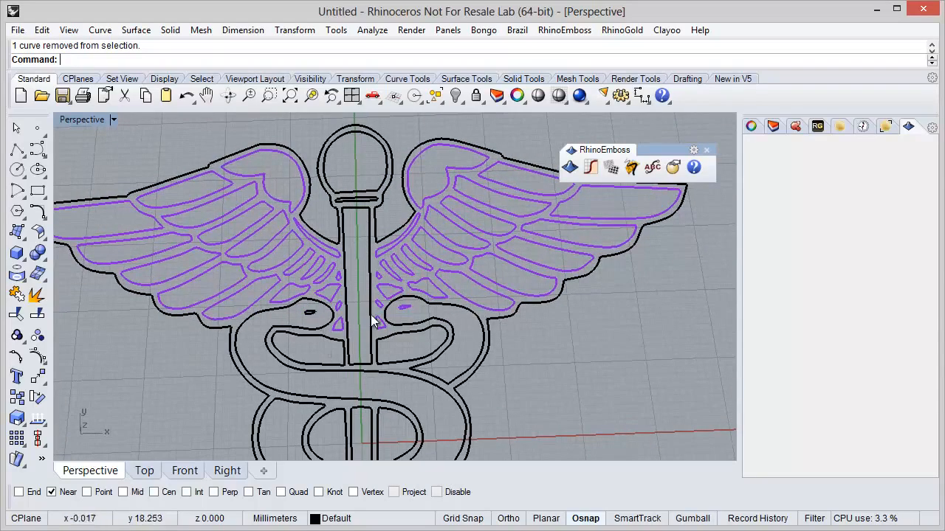
pyautogui.keyDown('ctrl'); pyautogui.click(405, 310); pyautogui.keyUp('ctrl')
pyautogui.scroll(-3, 407, 306)
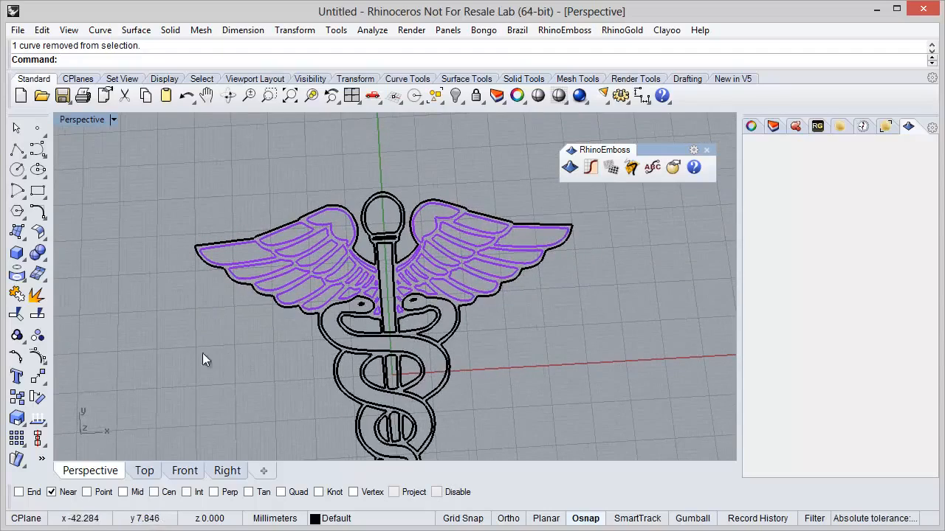
pyautogui.click(24, 340)
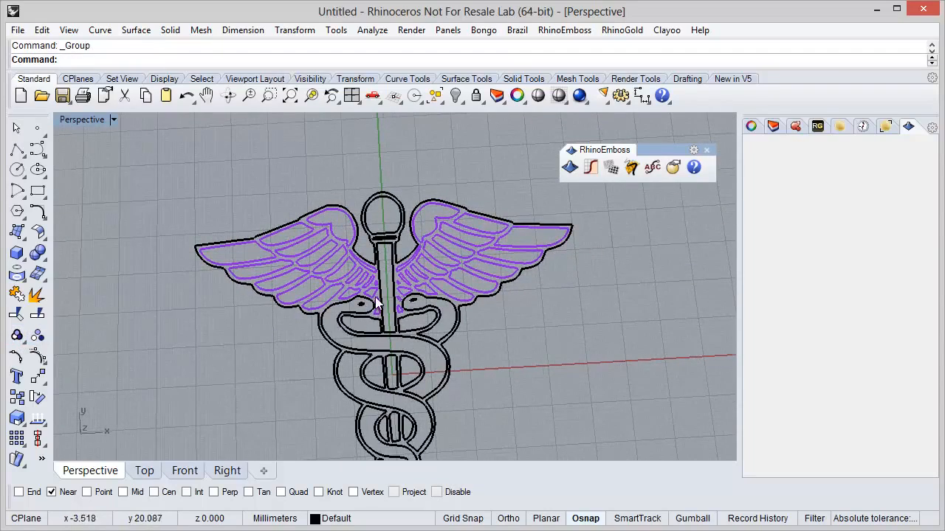
# Step: Select the eye curves of both snakes and group them
pyautogui.scroll(5, 354, 318)
pyautogui.click(347, 315)
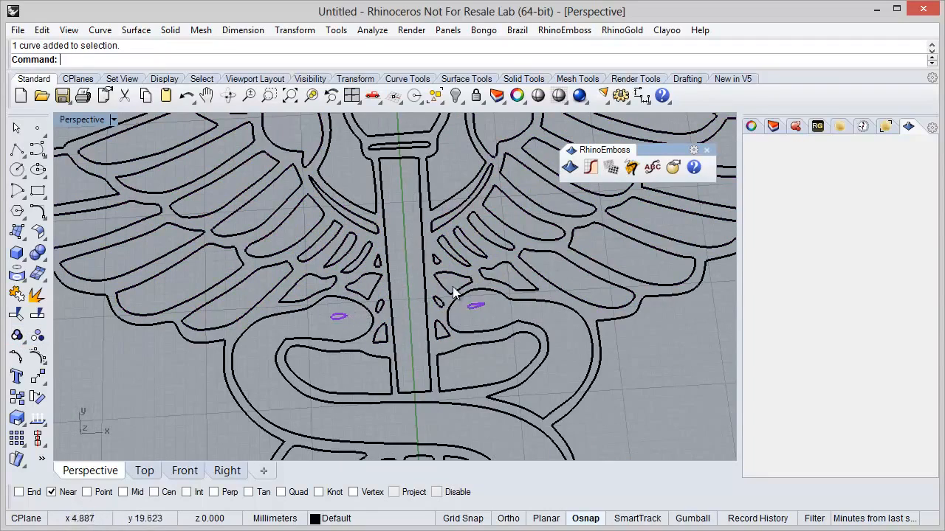
pyautogui.scroll(-5, 453, 287)
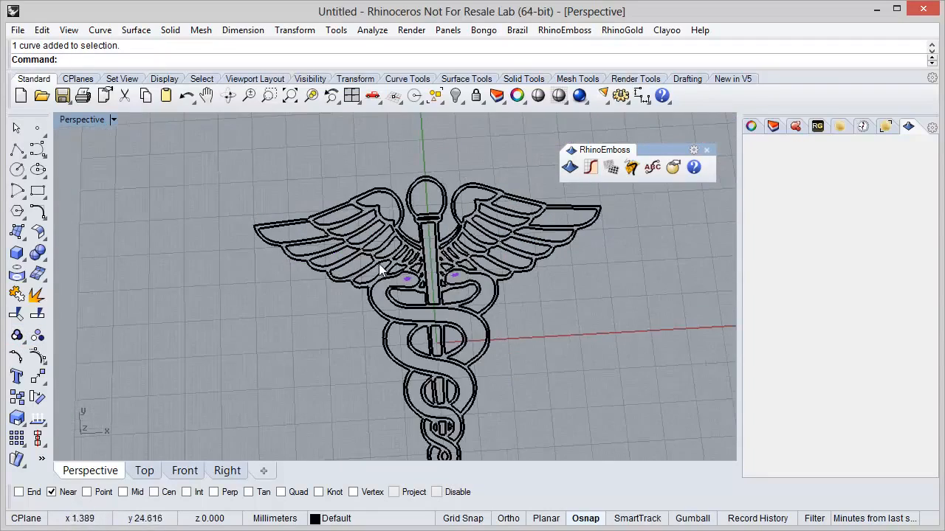
pyautogui.click(17, 335)
# Step: Examine the grouped symbol curves from several angles and distances
pyautogui.scroll(-3, 335, 270)
pyautogui.moveTo(335, 269); pyautogui.dragTo(373, 260, button='right')
pyautogui.scroll(6, 364, 274)
pyautogui.moveTo(360, 309); pyautogui.dragTo(358, 353, button='right')
pyautogui.scroll(-4, 369, 282)
pyautogui.scroll(4, 305, 342)
pyautogui.moveTo(305, 341); pyautogui.dragTo(332, 329, button='right')
pyautogui.moveTo(405, 310); pyautogui.dragTo(548, 231, button='right')
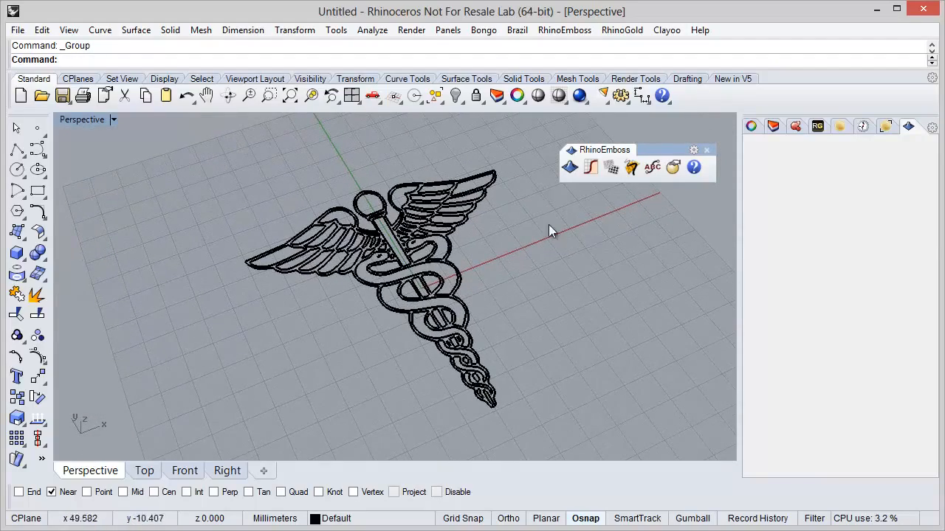
# Step: Create a new RhinoEmboss project 110 mm wide and 110 mm high around the symbol, with Delete Base enabled
pyautogui.click(563, 172)
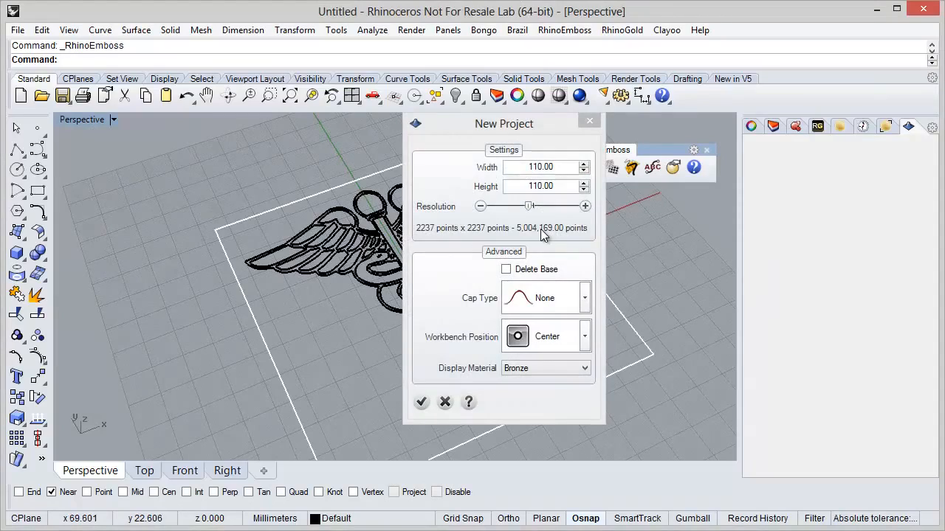
pyautogui.moveTo(471, 126); pyautogui.dragTo(572, 136)
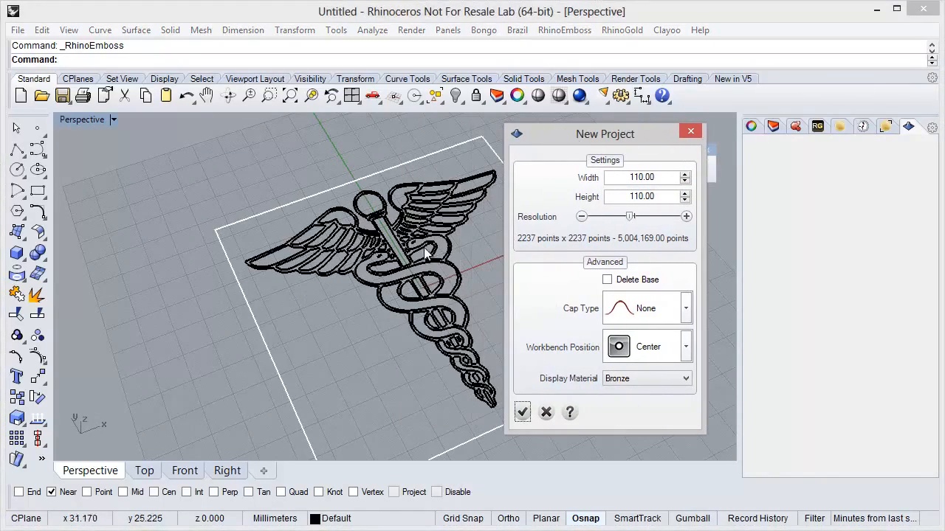
pyautogui.moveTo(404, 272); pyautogui.dragTo(377, 304, button='right')
pyautogui.scroll(-2, 285, 274)
pyautogui.scroll(-2, 285, 274)
pyautogui.scroll(4, 393, 292)
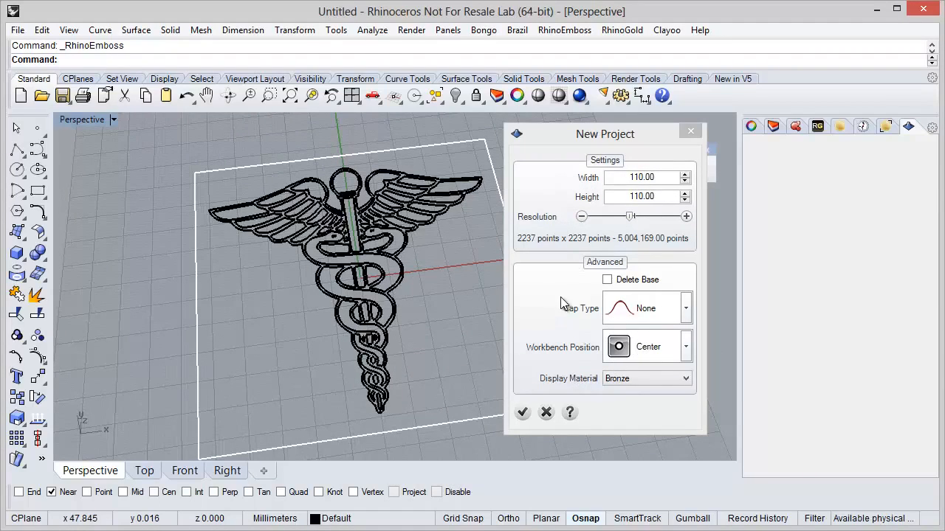
pyautogui.click(606, 281)
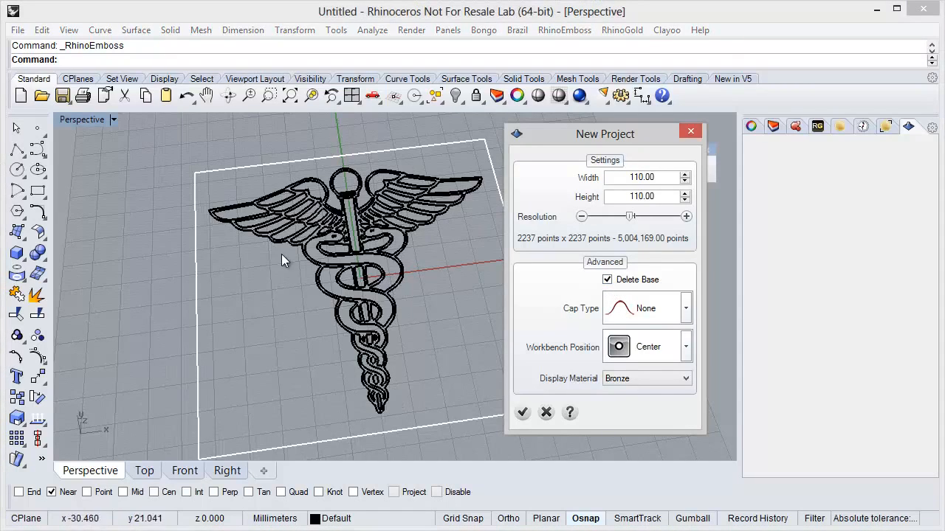
pyautogui.click(521, 414)
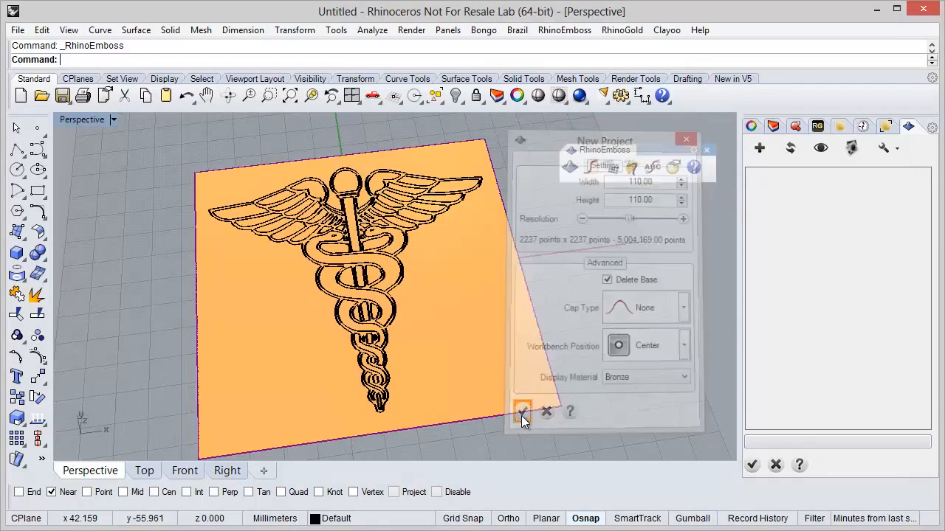
# Step: Add a new emboss operation to the project and set its type to Extrude
pyautogui.moveTo(477, 349); pyautogui.dragTo(481, 341, button='right')
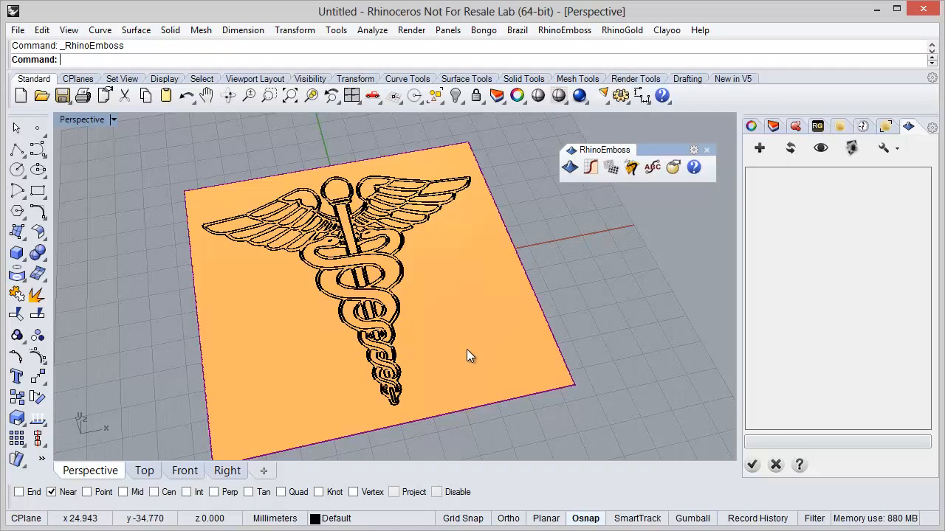
pyautogui.click(764, 152)
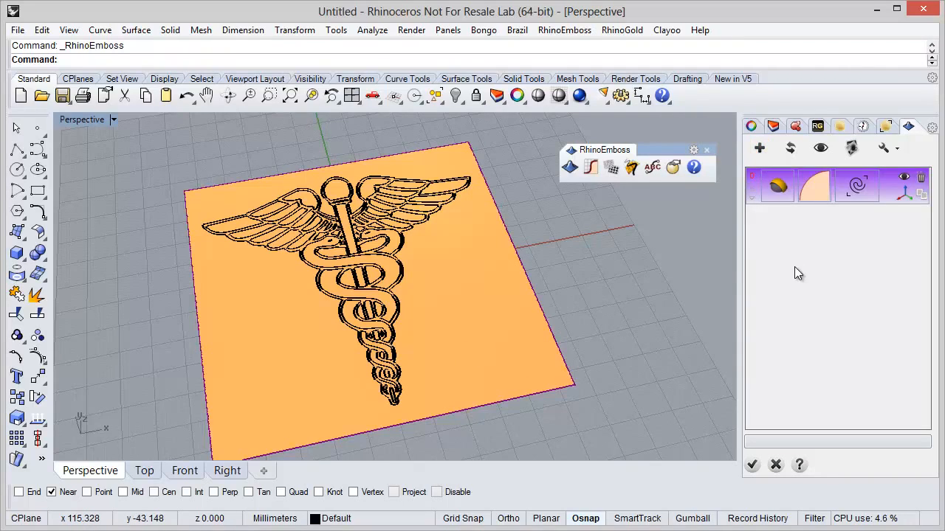
pyautogui.click(780, 193)
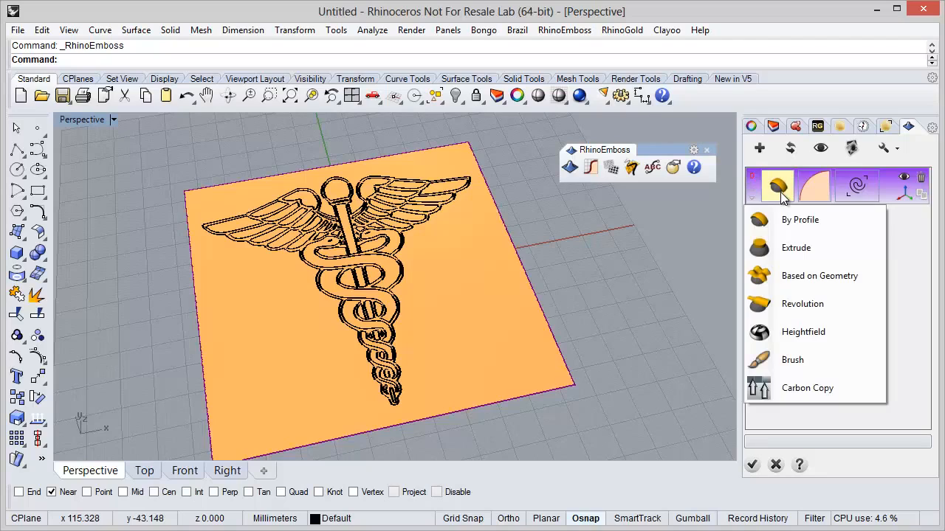
pyautogui.click(785, 251)
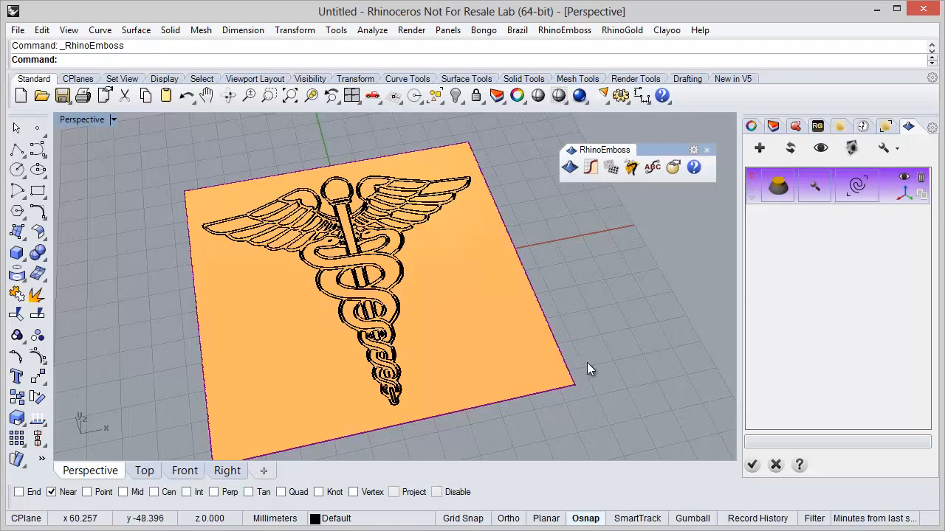
# Step: Select the symbol's outline group and assign it to the Extrude operation
pyautogui.scroll(4, 411, 406)
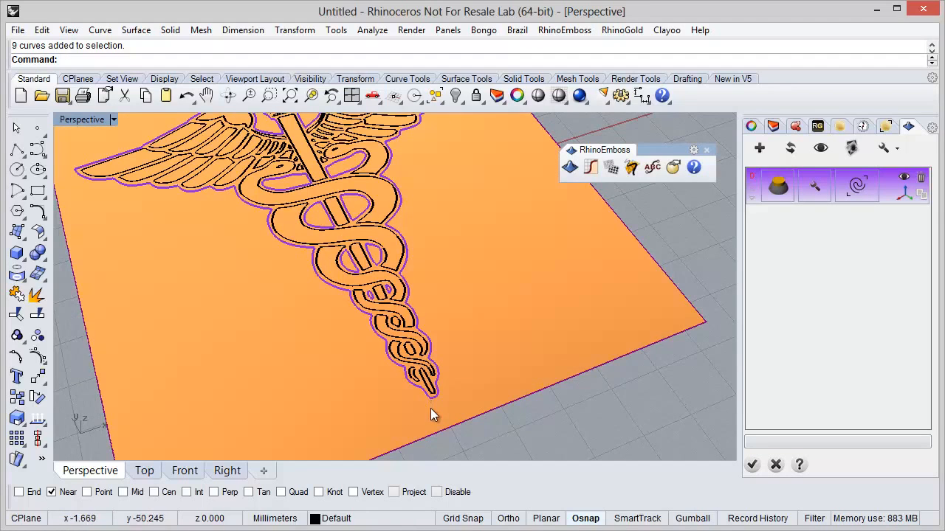
pyautogui.scroll(-4, 429, 412)
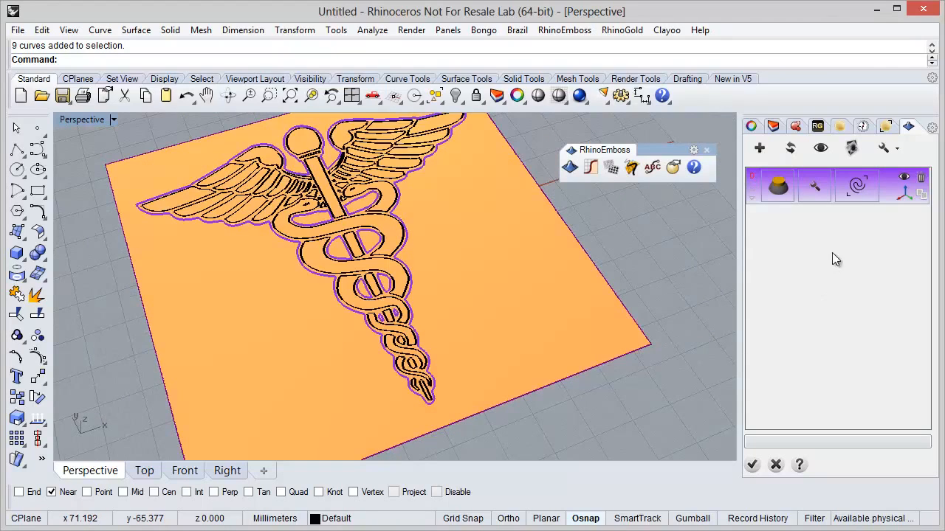
pyautogui.click(856, 190)
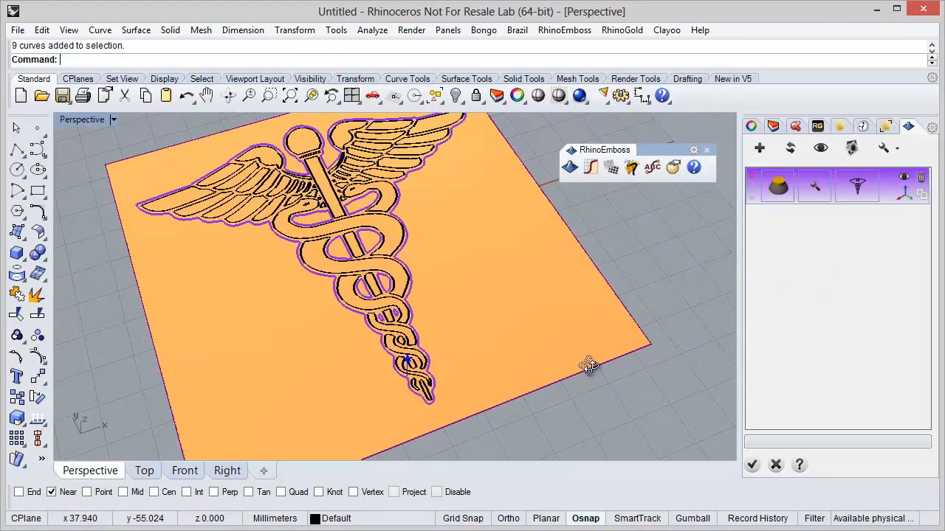
# Step: Set the outline extrusion's height to 1.50 mm with the Add style and generate the relief mesh
pyautogui.click(810, 191)
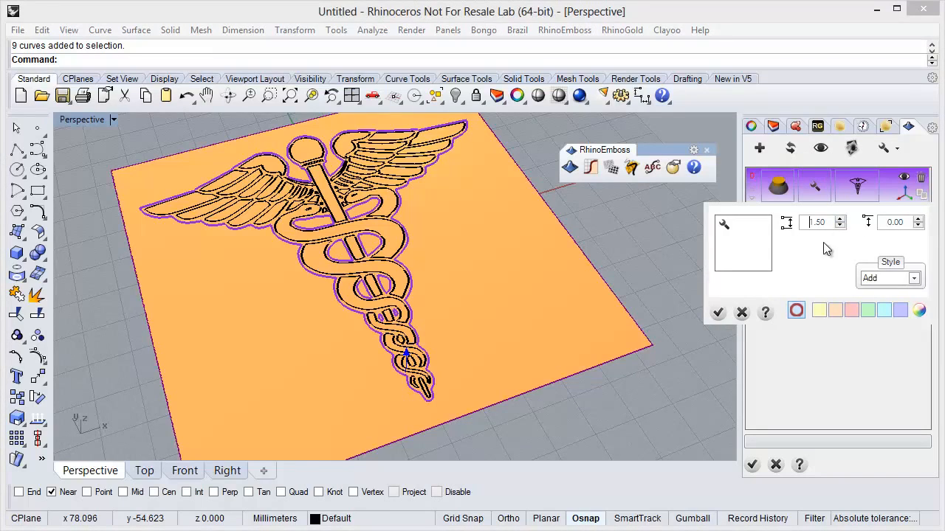
pyautogui.click(718, 312)
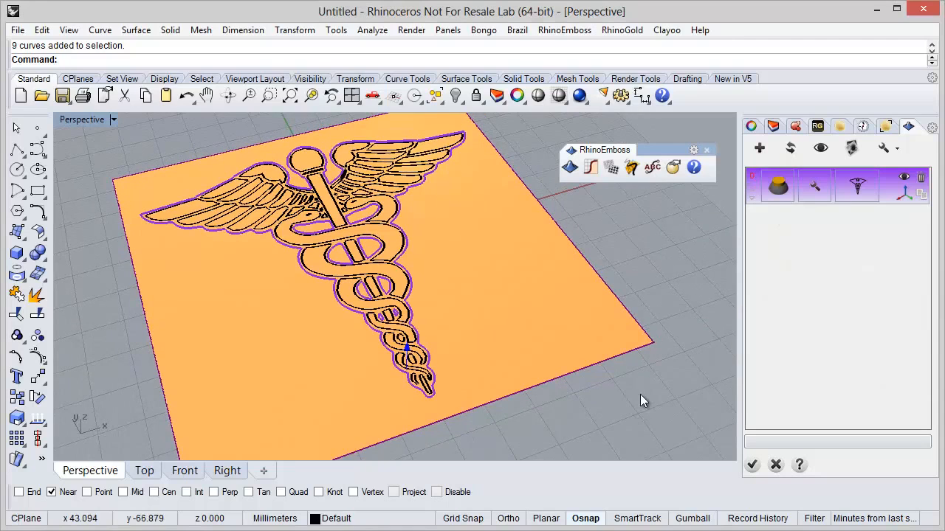
pyautogui.click(778, 186)
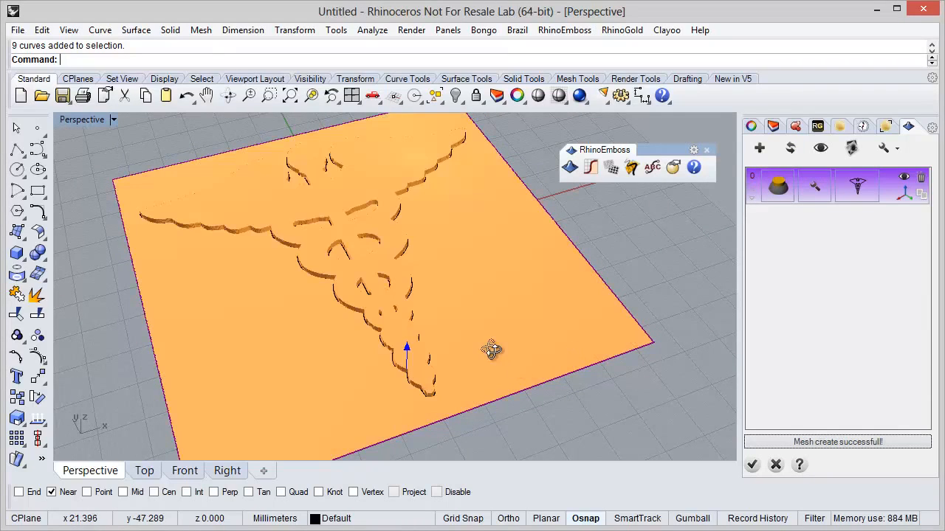
pyautogui.moveTo(489, 344); pyautogui.dragTo(524, 405, button='right')
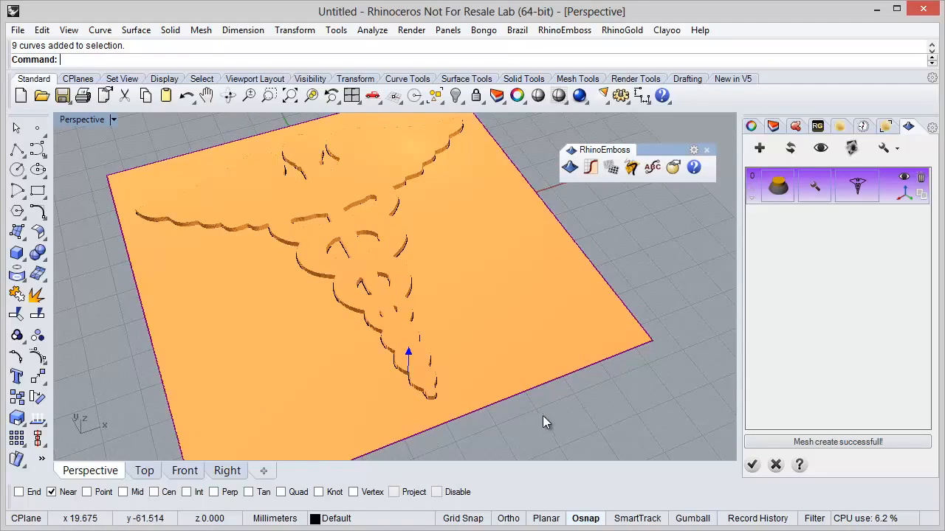
# Step: Hide the relief mesh to expose the symbol's curves around the snake loops and rod
pyautogui.click(820, 147)
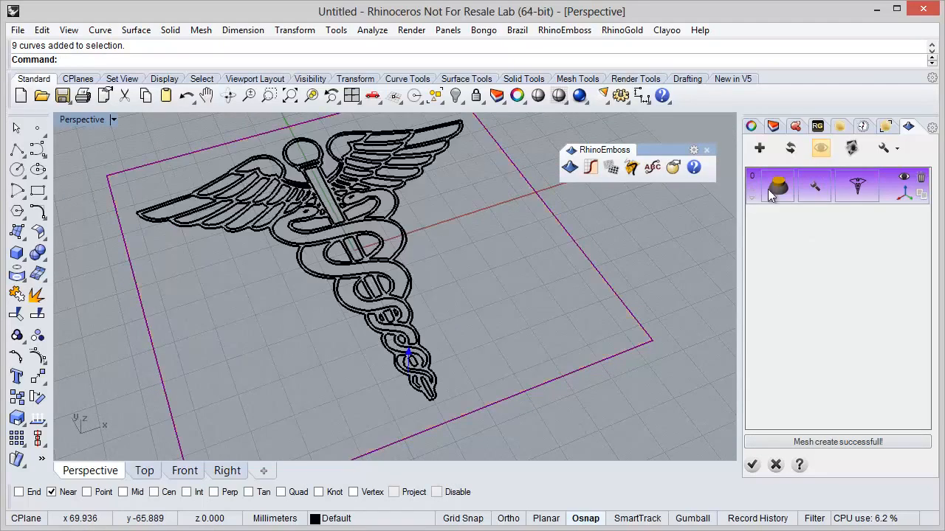
pyautogui.moveTo(561, 295); pyautogui.dragTo(448, 320, button='right')
pyautogui.scroll(2, 449, 318)
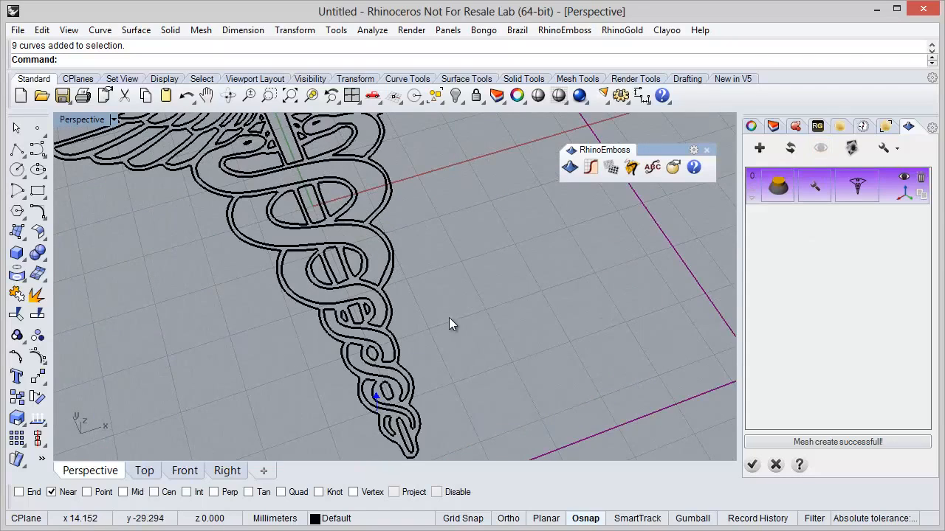
# Step: Select the rod's curve group and add a new emboss operation with a rounded profile for it
pyautogui.click(344, 281)
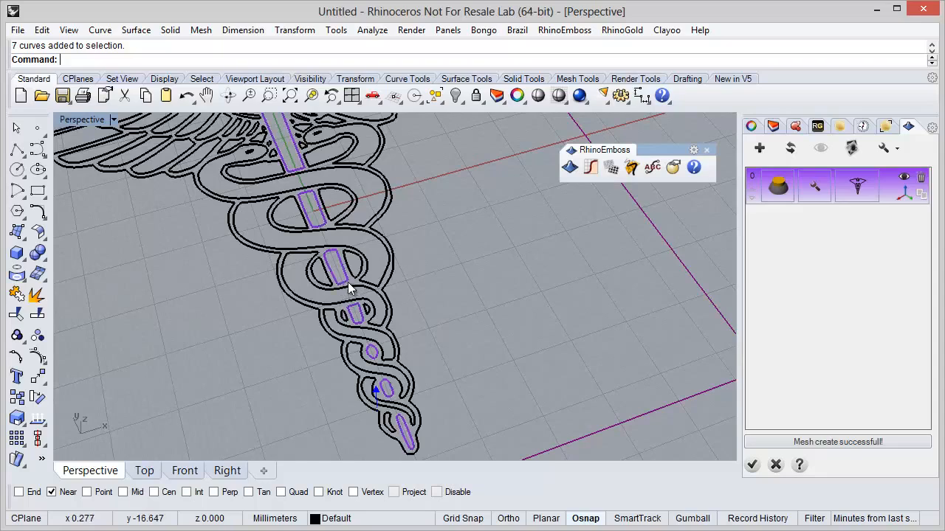
pyautogui.moveTo(344, 281); pyautogui.dragTo(488, 319, button='right')
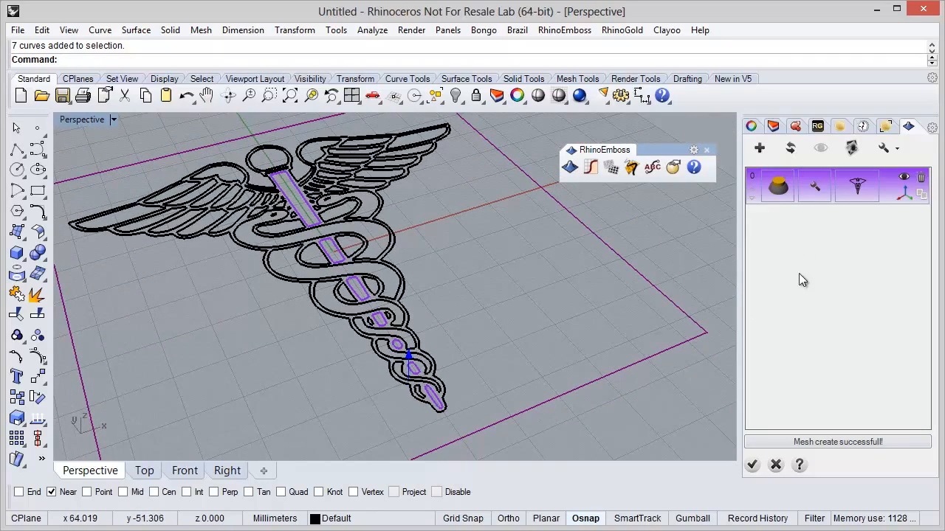
pyautogui.click(759, 147)
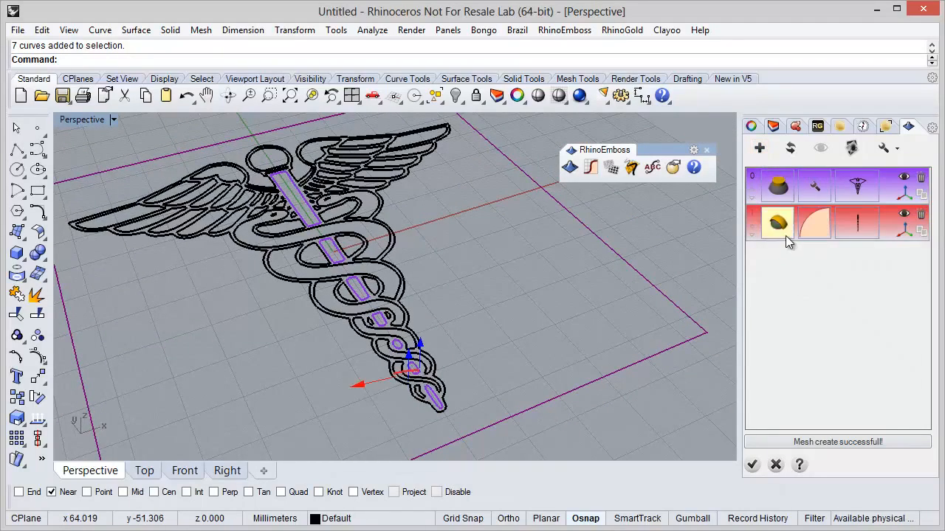
pyautogui.click(783, 237)
pyautogui.click(787, 256)
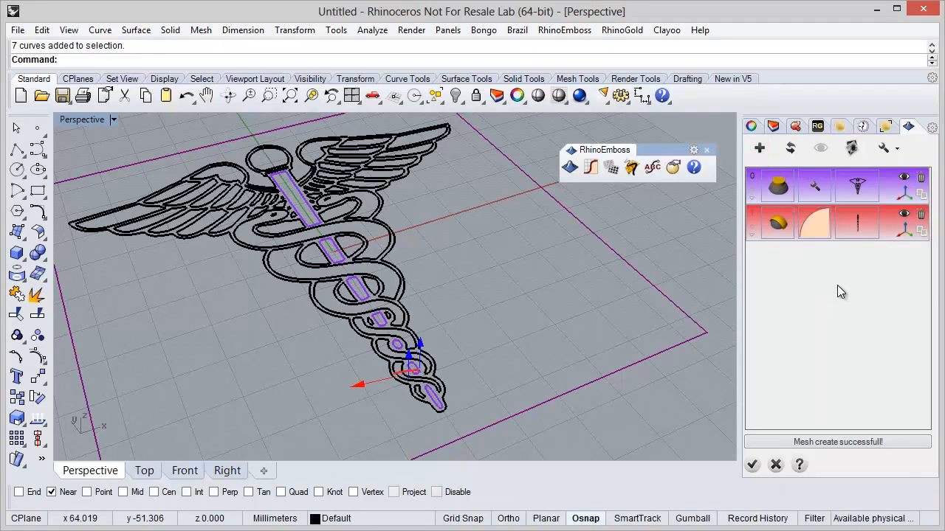
pyautogui.moveTo(610, 307); pyautogui.dragTo(603, 315, button='right')
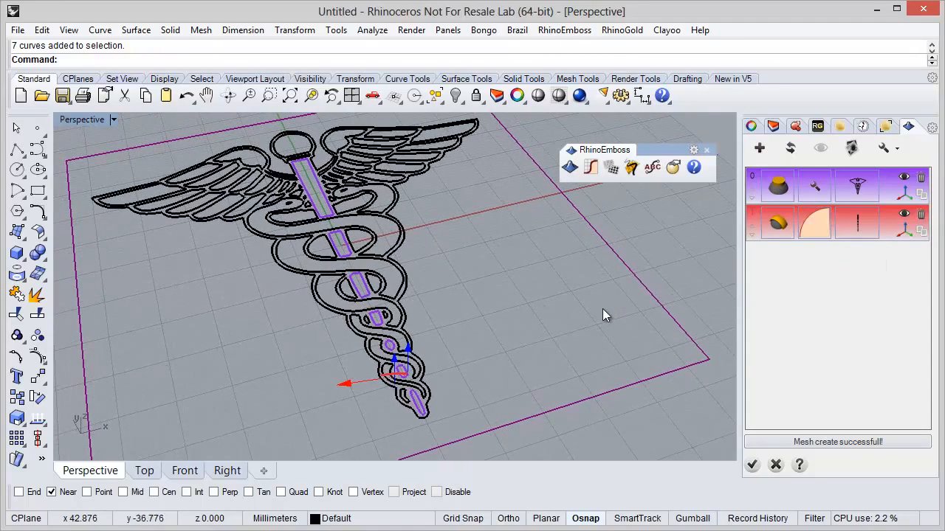
# Step: Set the rod operation's height to 1.50 mm and its profile width to 2.50 mm with the Add style
pyautogui.click(812, 225)
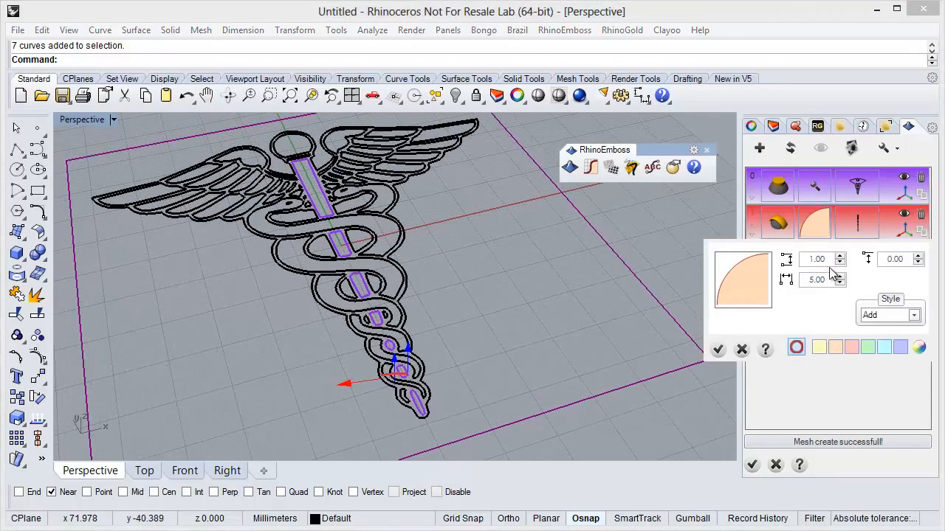
pyautogui.click(717, 347)
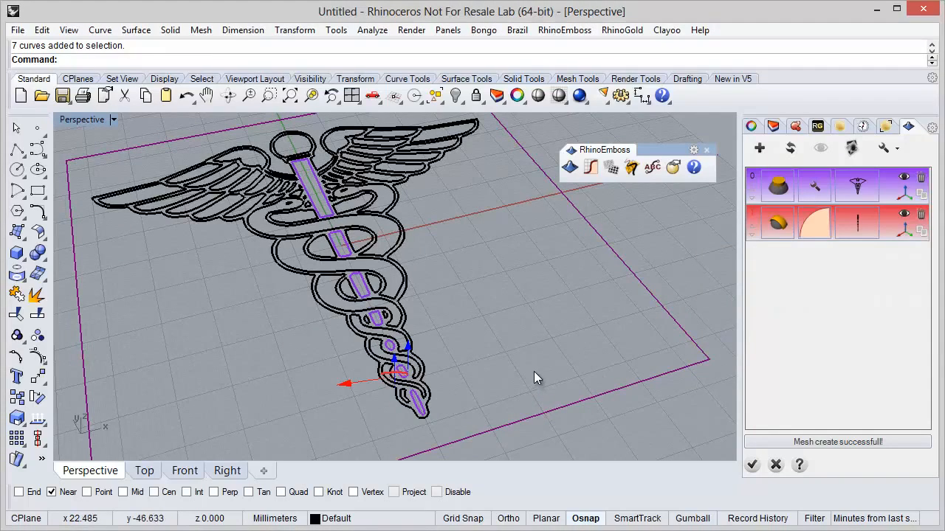
pyautogui.click(813, 230)
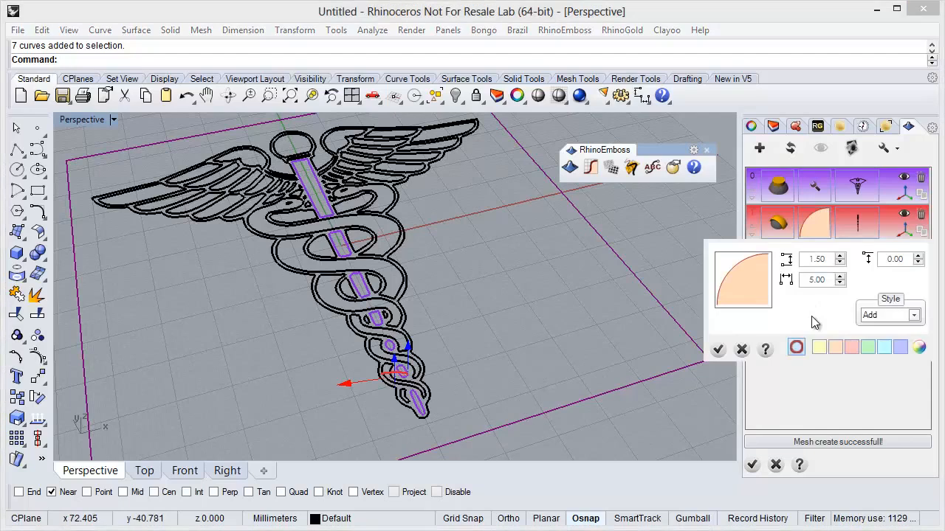
pyautogui.click(840, 286)
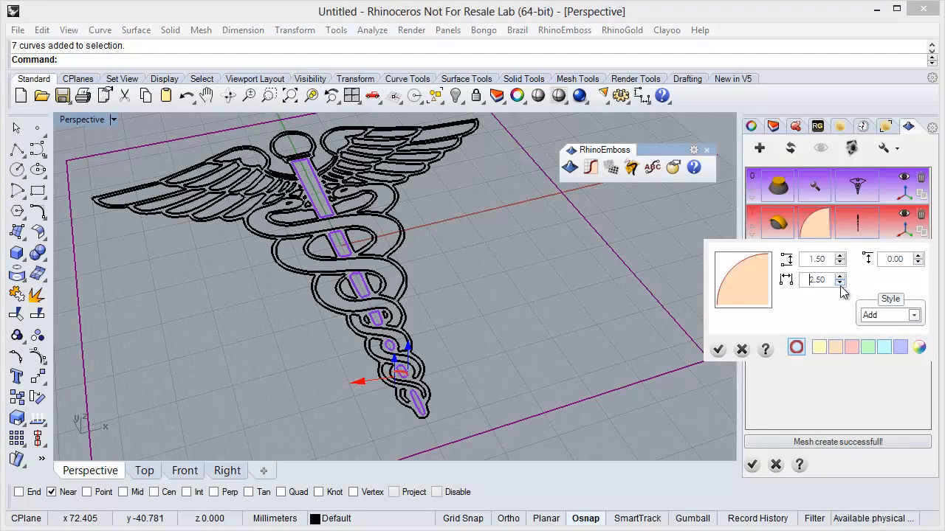
pyautogui.click(718, 349)
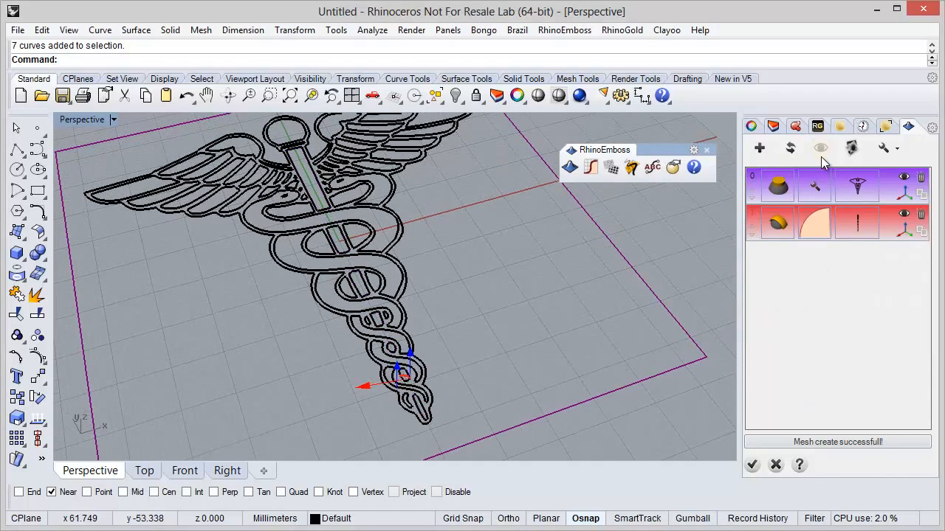
# Step: Generate the relief mesh with the rod operation and inspect the rounded rod segments from several angles
pyautogui.click(788, 151)
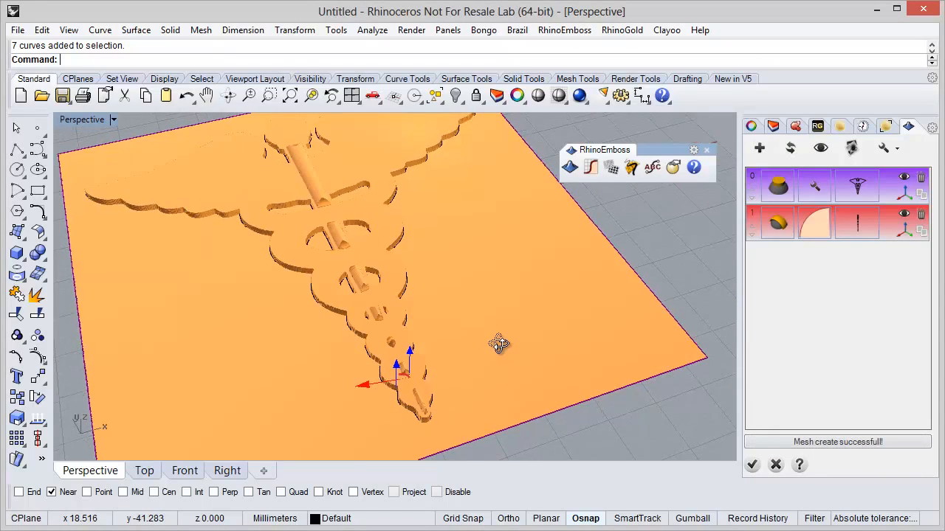
pyautogui.moveTo(499, 344); pyautogui.dragTo(481, 359, button='right')
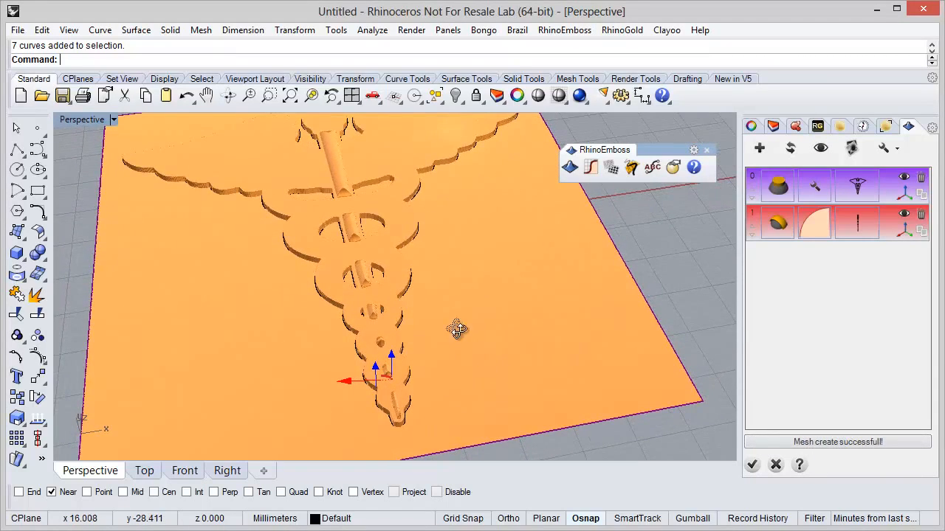
pyautogui.moveTo(457, 329); pyautogui.dragTo(423, 428, button='right')
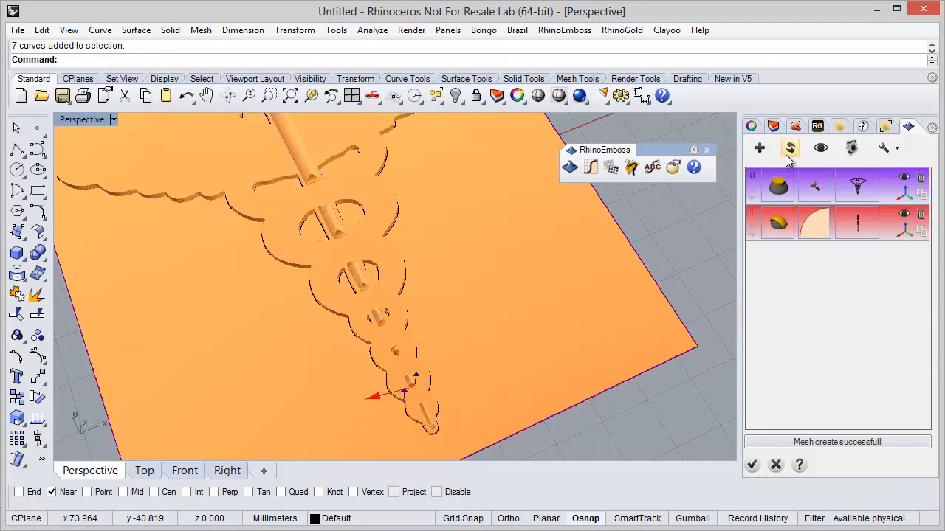
pyautogui.click(789, 151)
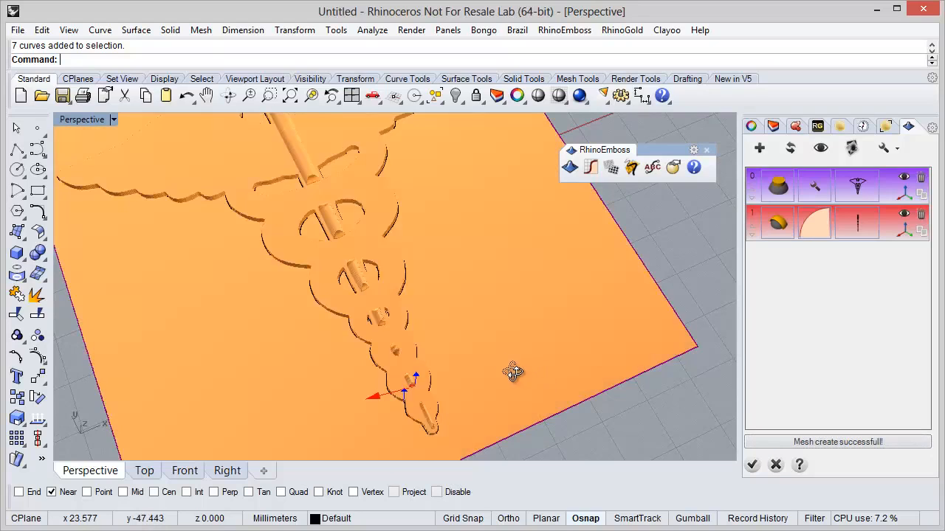
pyautogui.moveTo(514, 372); pyautogui.dragTo(562, 413, button='right')
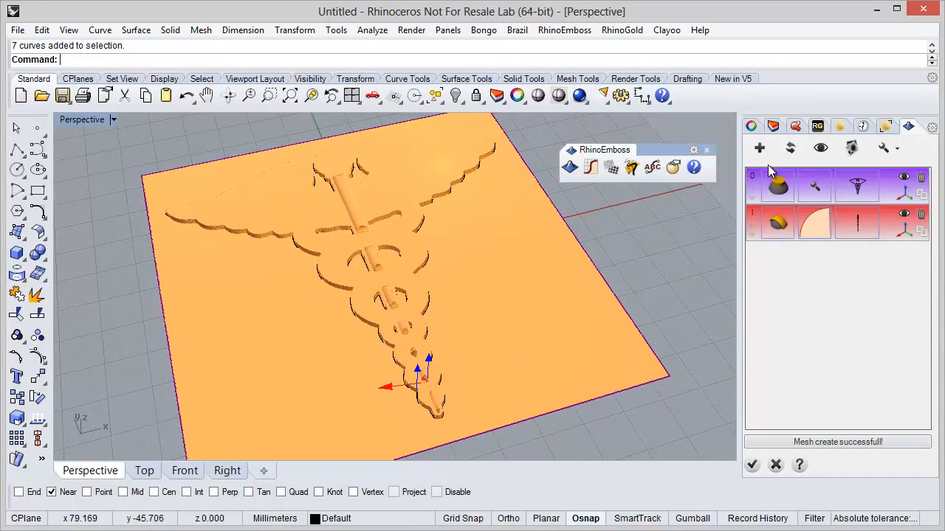
# Step: Hide the relief mesh, select the snakes' curve group and add an emboss operation for it
pyautogui.click(819, 148)
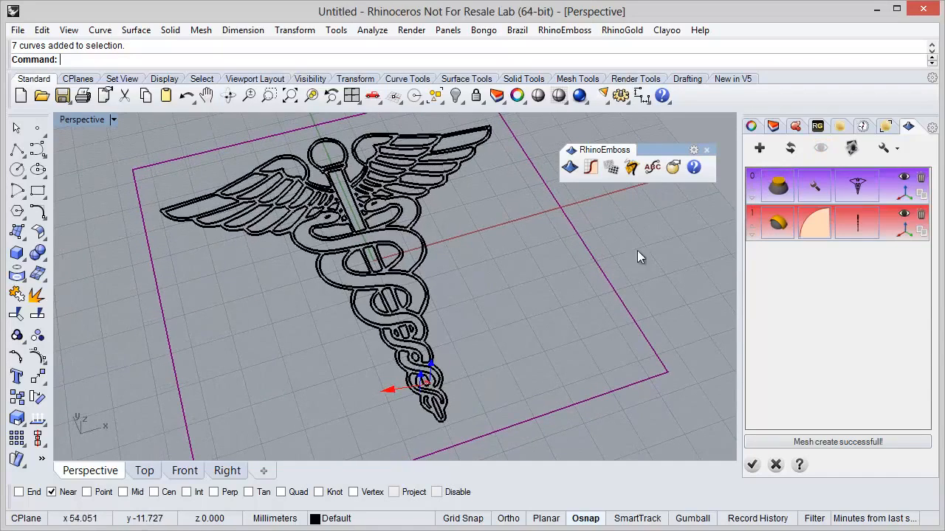
pyautogui.scroll(5, 459, 431)
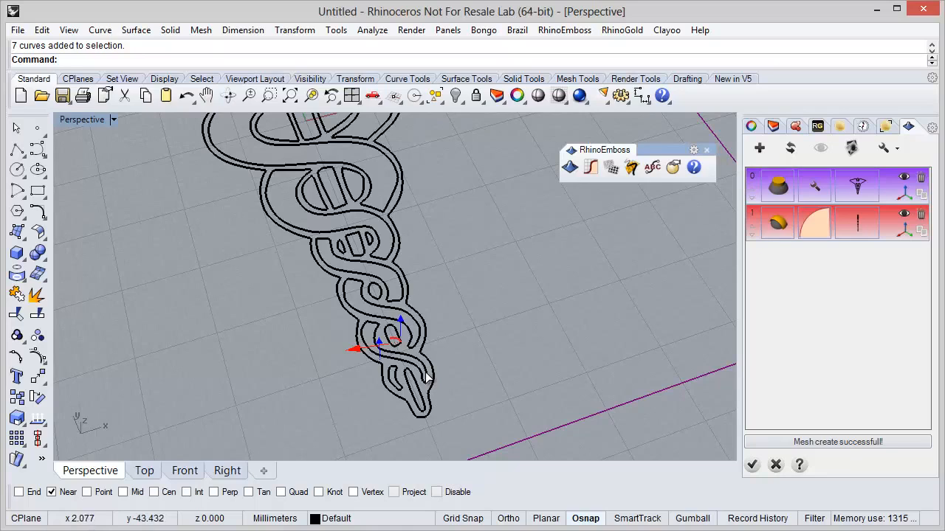
pyautogui.click(426, 377)
pyautogui.scroll(-4, 474, 419)
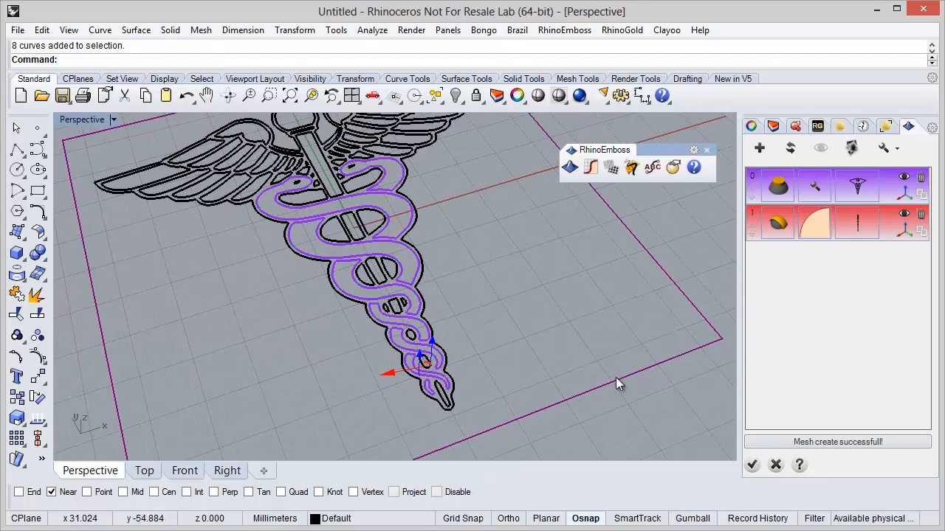
pyautogui.click(760, 149)
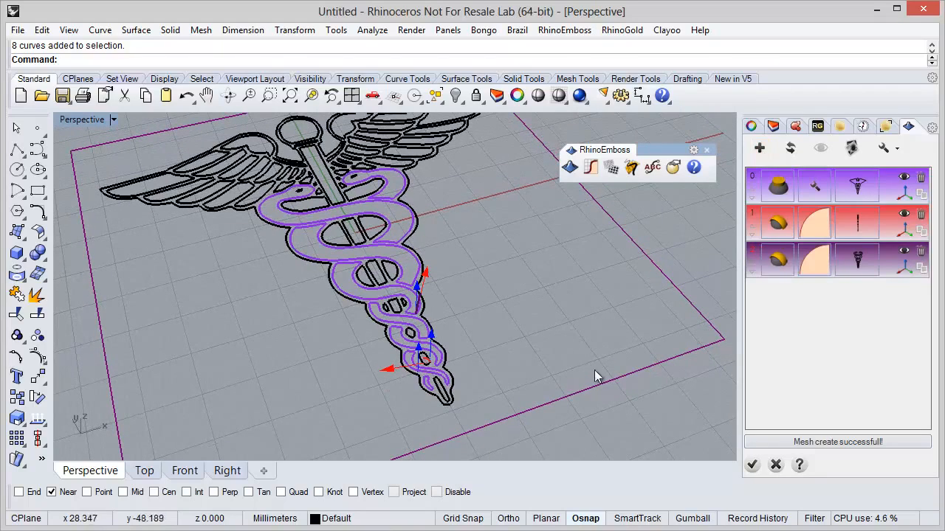
pyautogui.click(609, 387)
pyautogui.moveTo(611, 401); pyautogui.dragTo(612, 405, button='right')
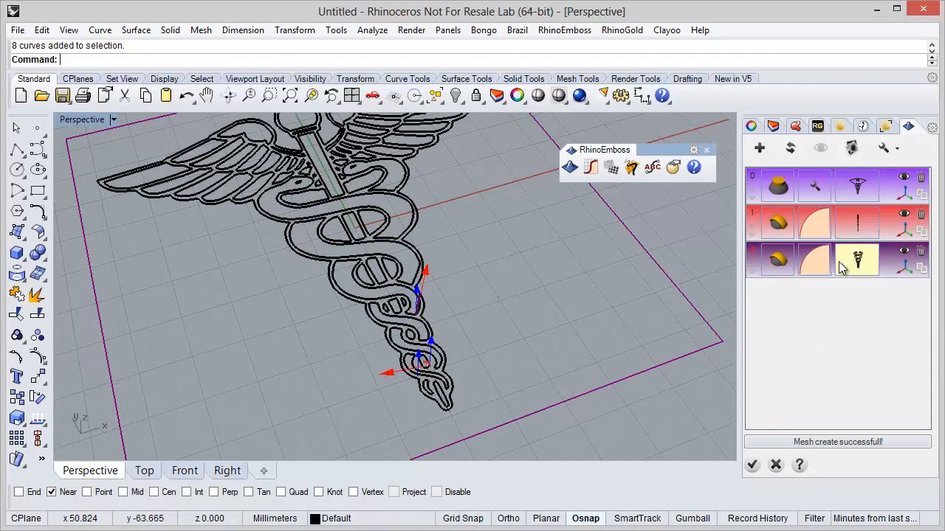
# Step: Set the snake operation's height to 1.50 mm and its profile width to 2.00 mm with the Add style
pyautogui.click(816, 267)
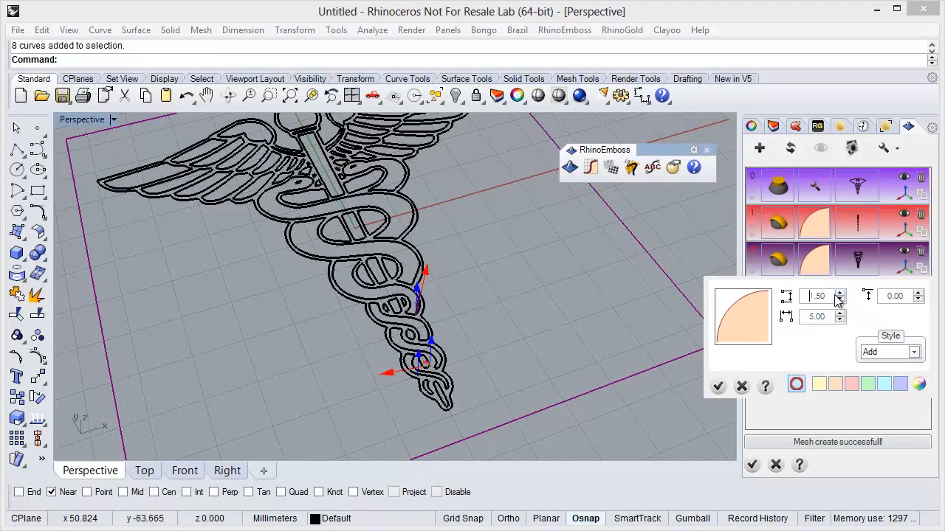
pyautogui.click(838, 323)
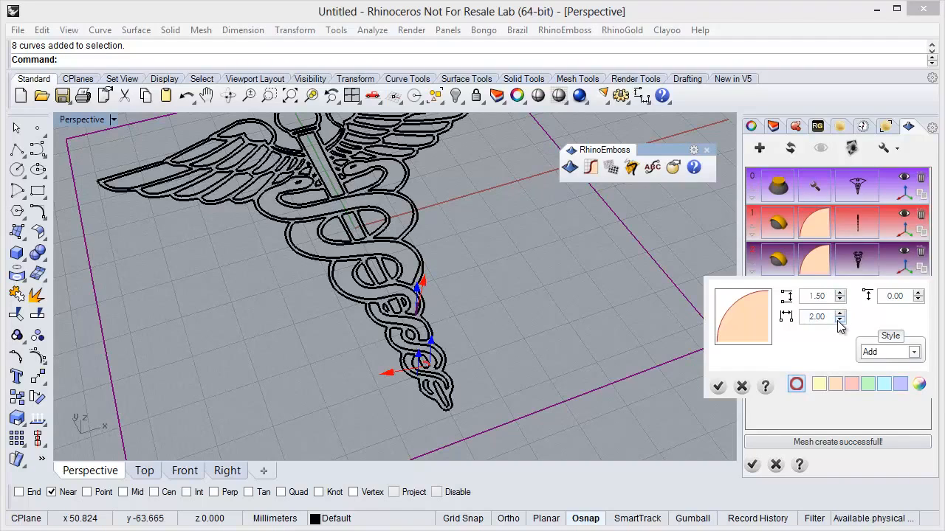
pyautogui.click(718, 387)
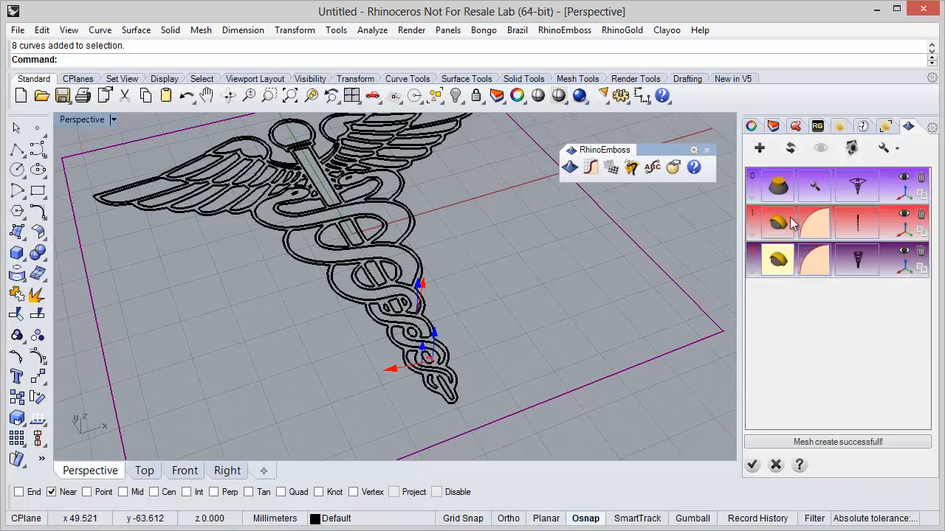
# Step: Regenerate the relief mesh with the snake operation and inspect the intertwined snakes up close
pyautogui.click(794, 156)
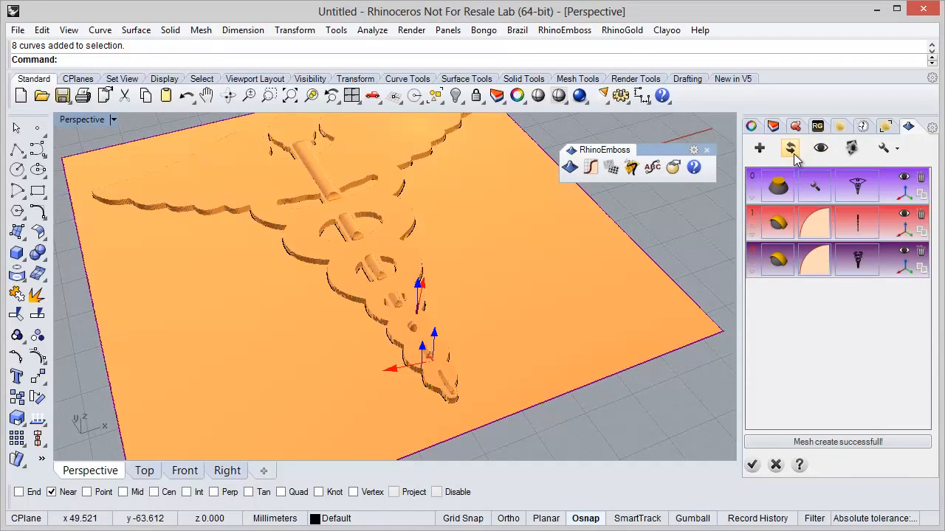
pyautogui.click(794, 155)
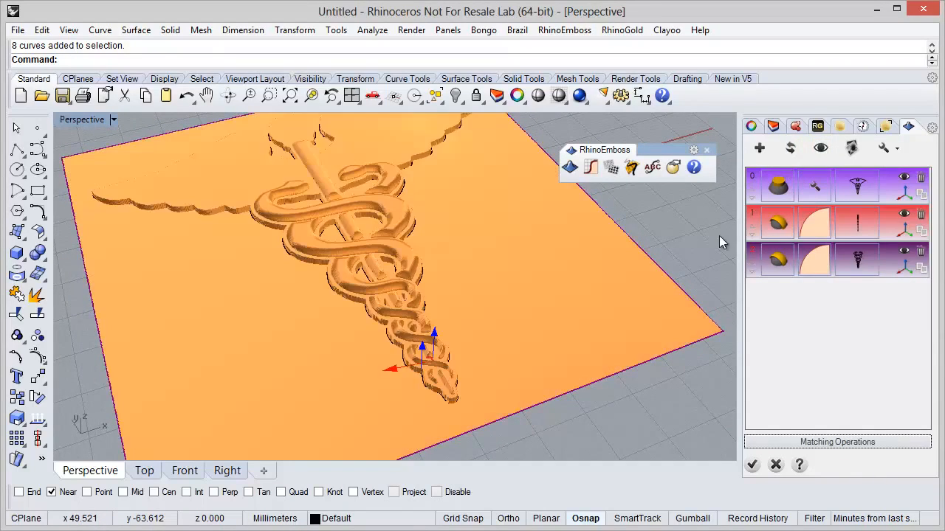
pyautogui.moveTo(564, 315); pyautogui.dragTo(527, 296, button='right')
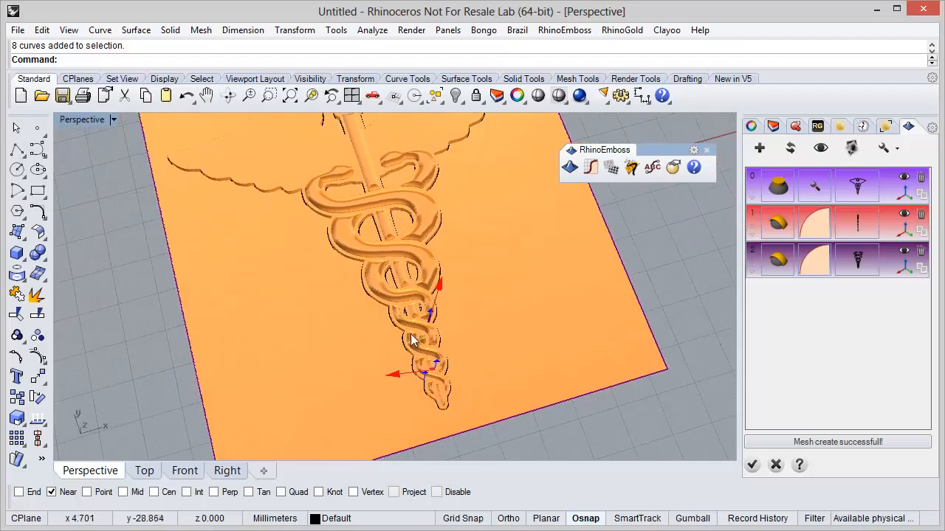
pyautogui.scroll(5, 384, 349)
pyautogui.moveTo(380, 348); pyautogui.dragTo(431, 355, button='right')
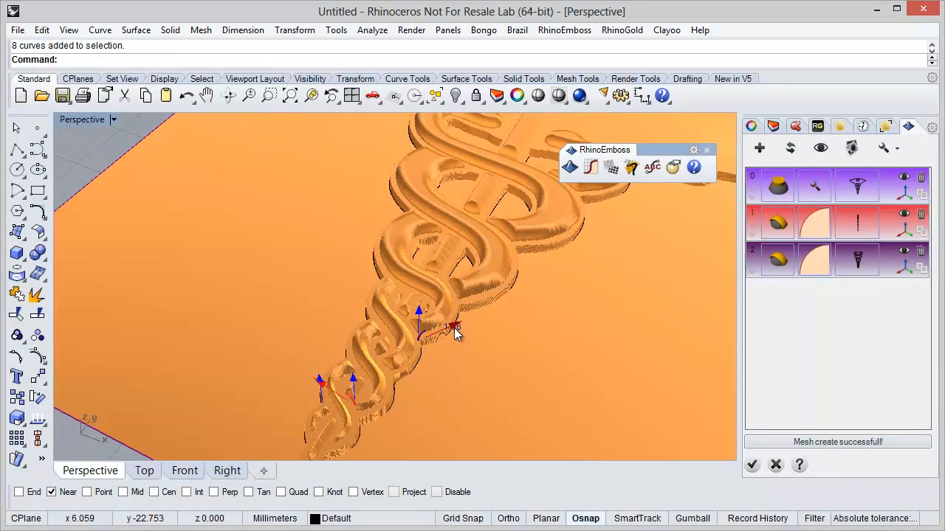
pyautogui.moveTo(457, 331); pyautogui.dragTo(615, 364, button='right')
pyautogui.click(790, 150)
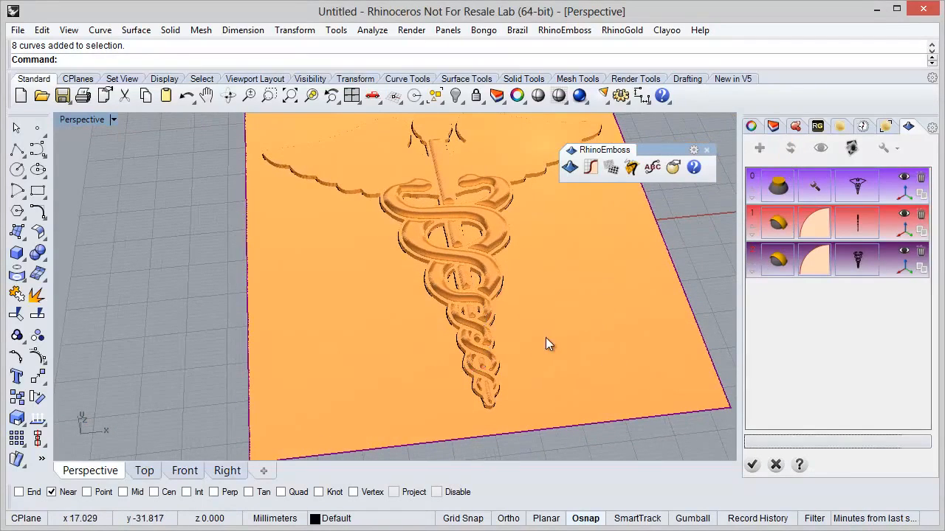
pyautogui.moveTo(544, 341); pyautogui.dragTo(451, 355, button='right')
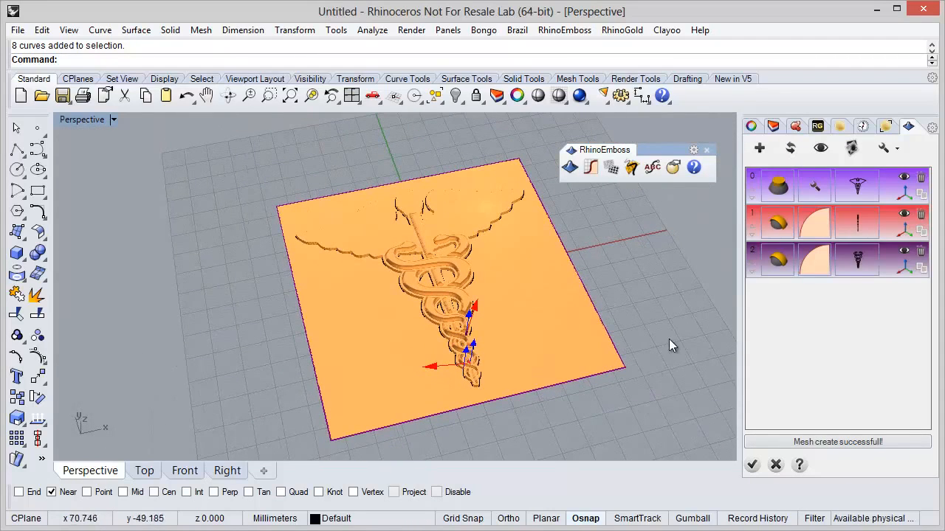
# Step: Hide the mesh to select the wings' curve group, show the mesh again and add an emboss operation for the wings
pyautogui.click(820, 148)
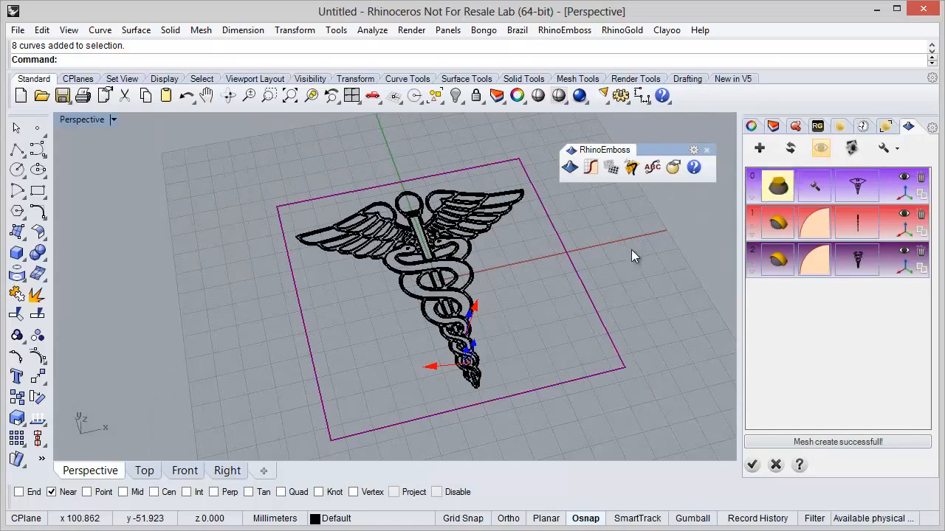
pyautogui.click(462, 198)
pyautogui.moveTo(486, 265); pyautogui.dragTo(501, 285, button='right')
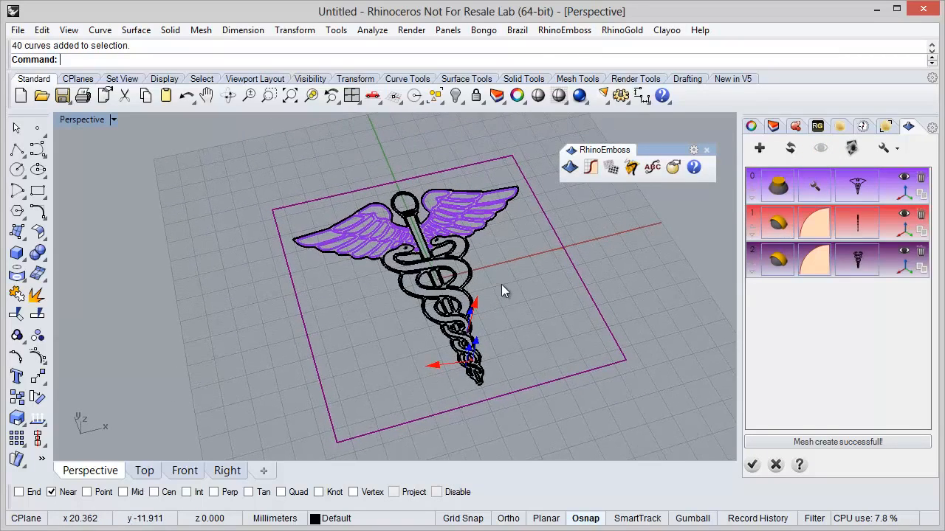
pyautogui.scroll(2, 386, 231)
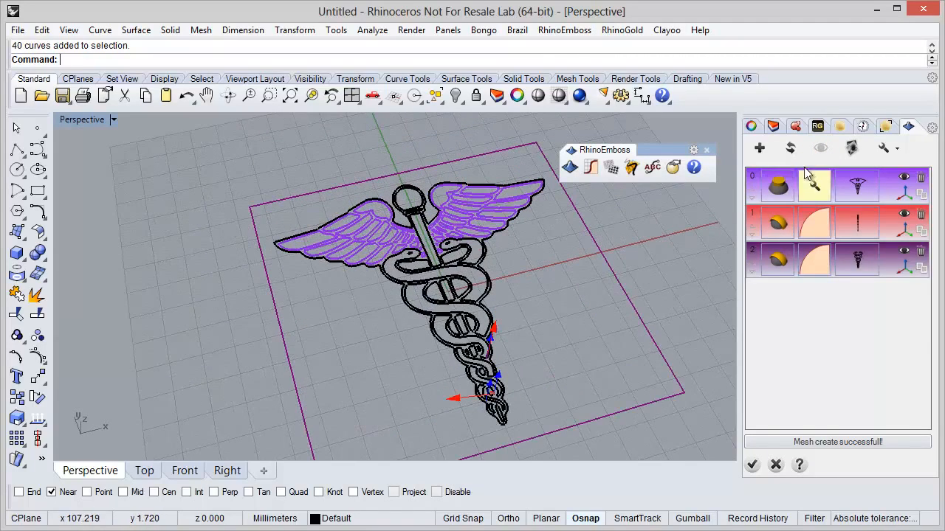
pyautogui.click(820, 151)
pyautogui.click(760, 149)
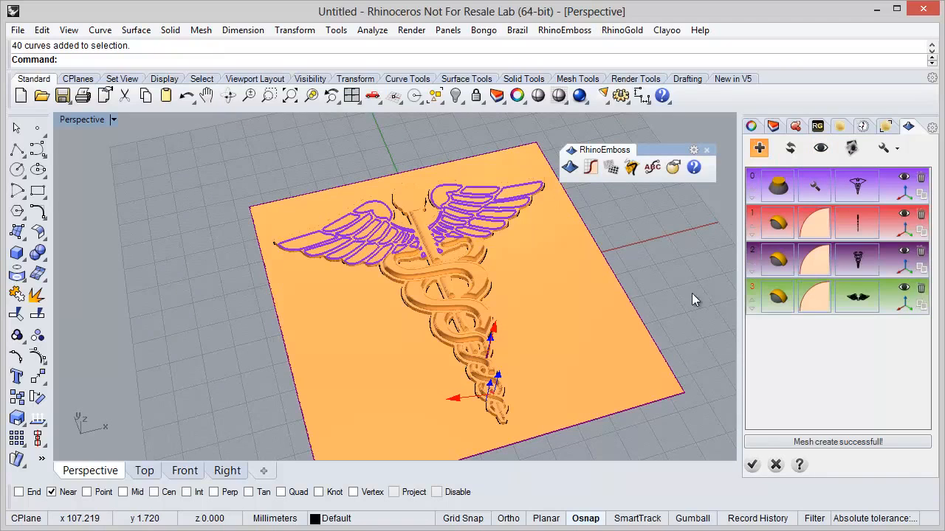
# Step: Set the wing operation's height to 1.50 mm with the Add style and regenerate the relief mesh
pyautogui.click(816, 304)
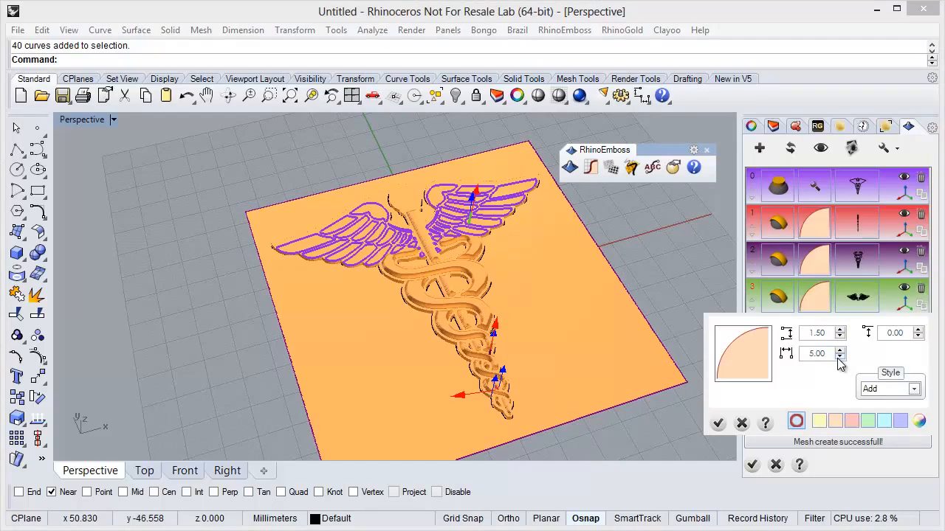
pyautogui.click(717, 423)
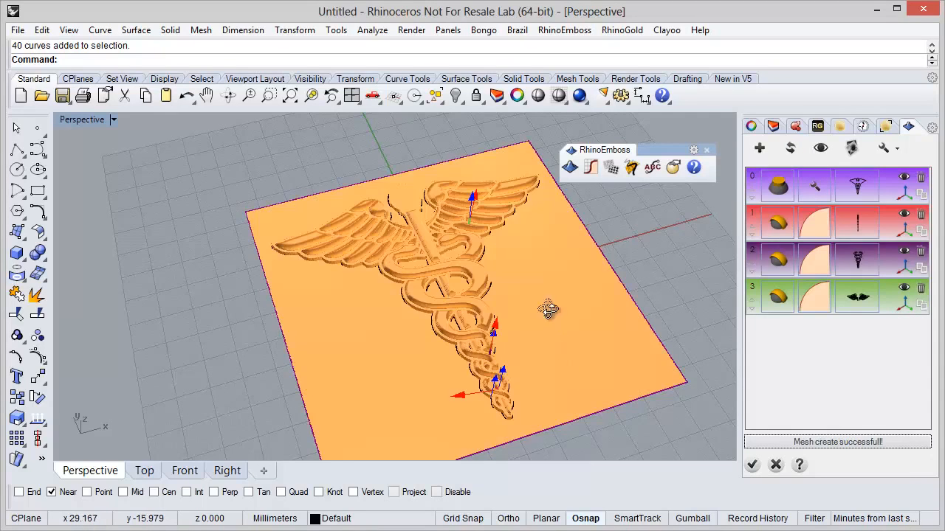
# Step: Examine the regenerated relief of the wings, rod and snakes from several angles and distances
pyautogui.moveTo(548, 309); pyautogui.dragTo(496, 350, button='right')
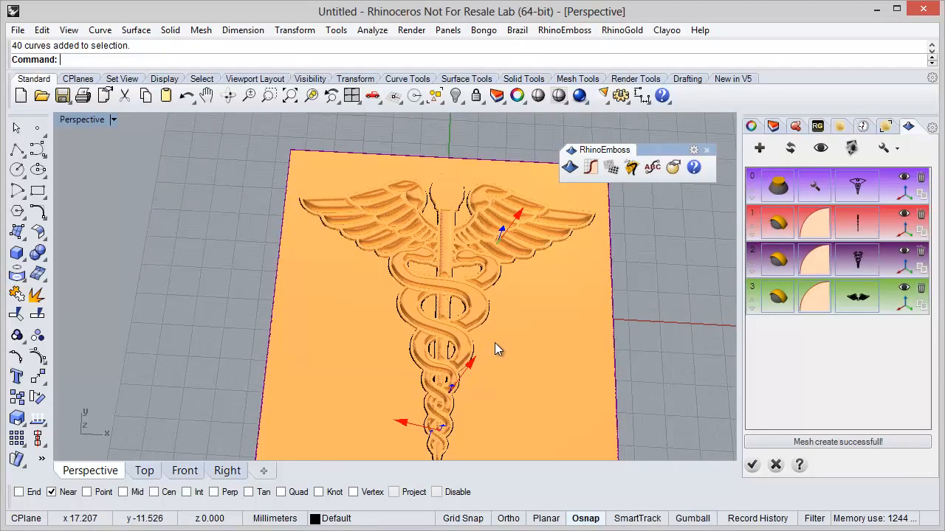
pyautogui.moveTo(310, 359); pyautogui.dragTo(395, 279, button='right')
pyautogui.scroll(2, 367, 272)
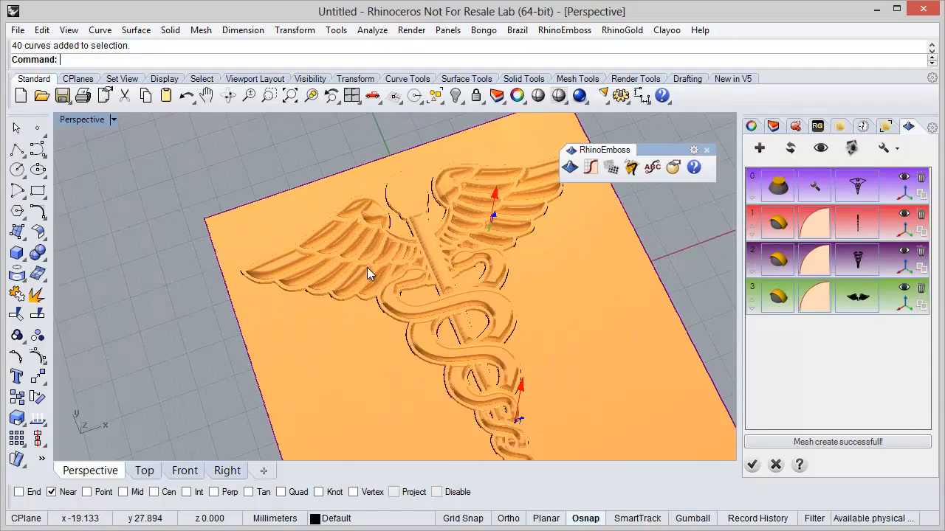
pyautogui.scroll(-4, 401, 238)
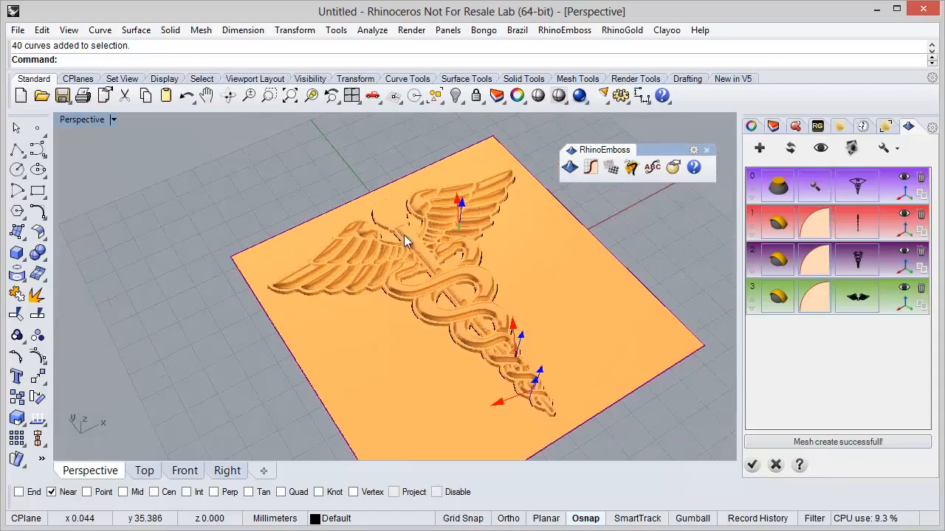
pyautogui.moveTo(404, 234); pyautogui.dragTo(429, 267, button='right')
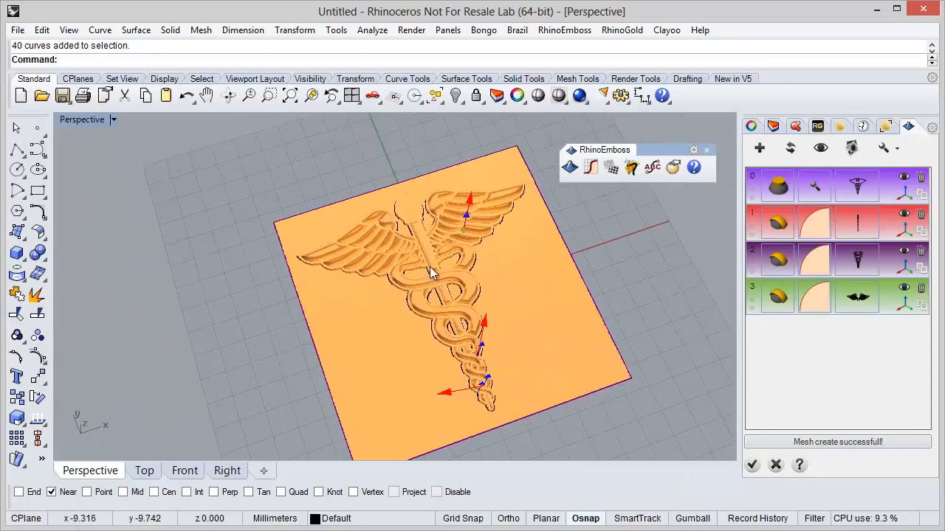
pyautogui.scroll(3, 428, 264)
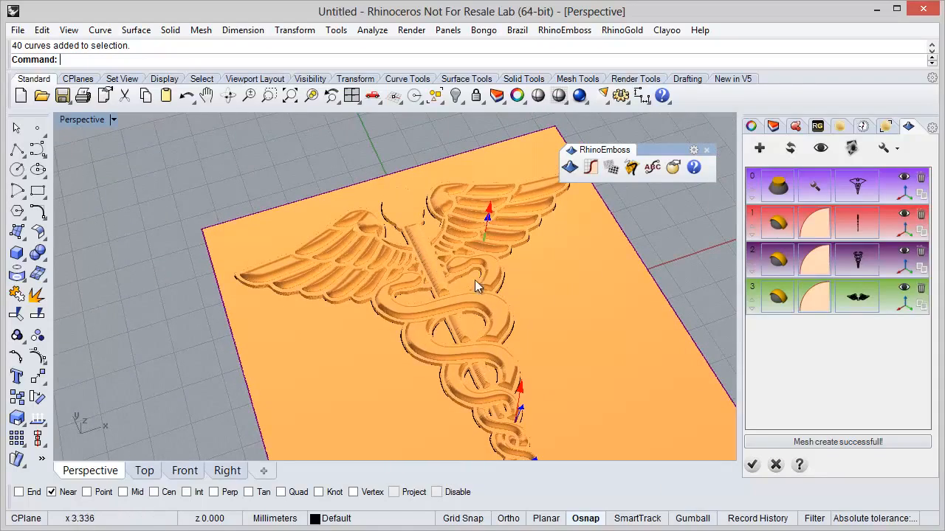
pyautogui.moveTo(590, 332); pyautogui.dragTo(674, 314, button='right')
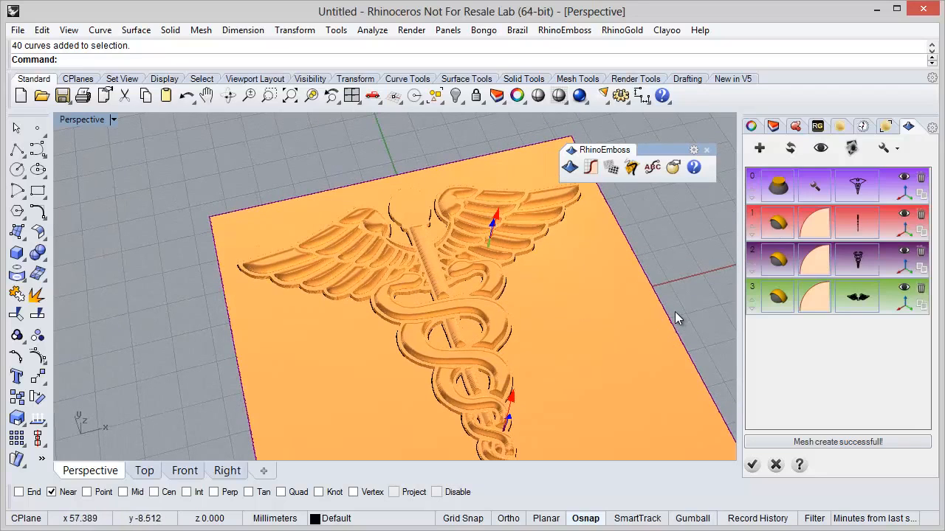
# Step: Hide the mesh and add an emboss operation for the small collar curve between the rod and its round knob
pyautogui.click(820, 148)
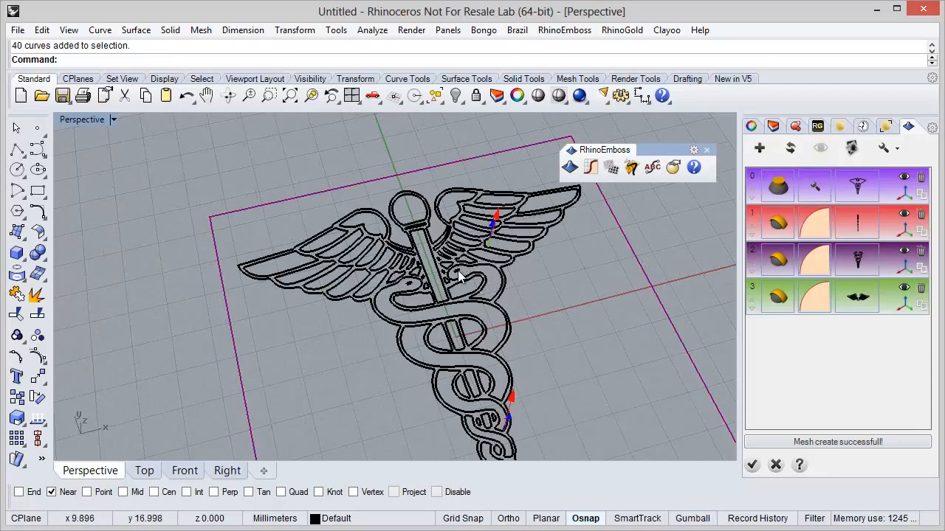
pyautogui.click(419, 229)
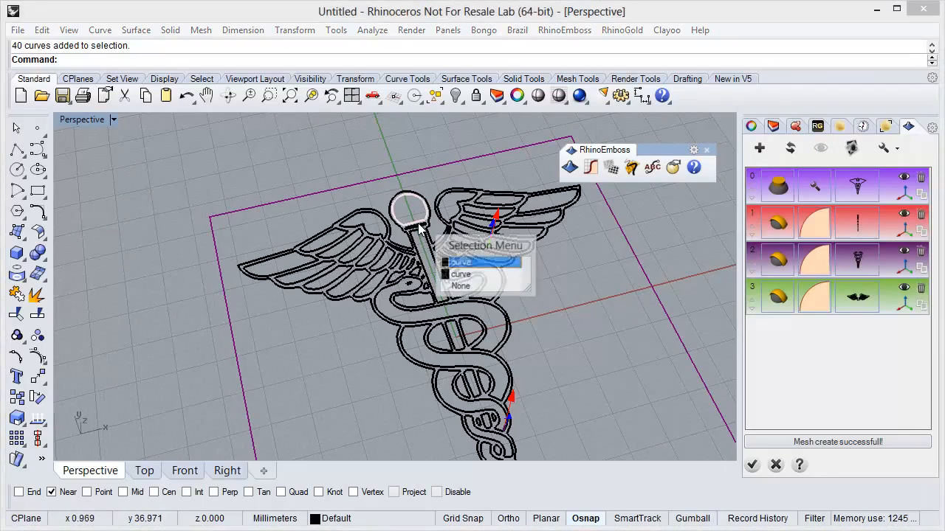
pyautogui.moveTo(413, 286); pyautogui.dragTo(415, 293, button='right')
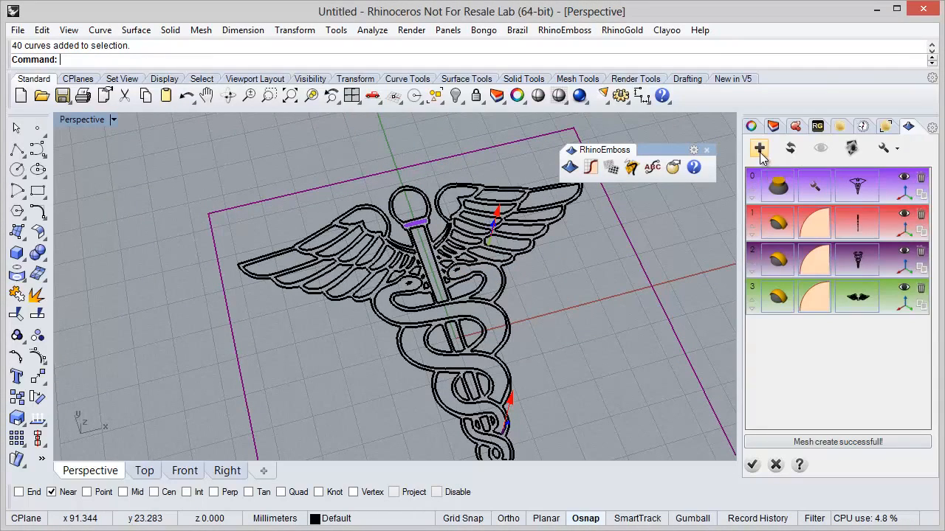
pyautogui.click(760, 148)
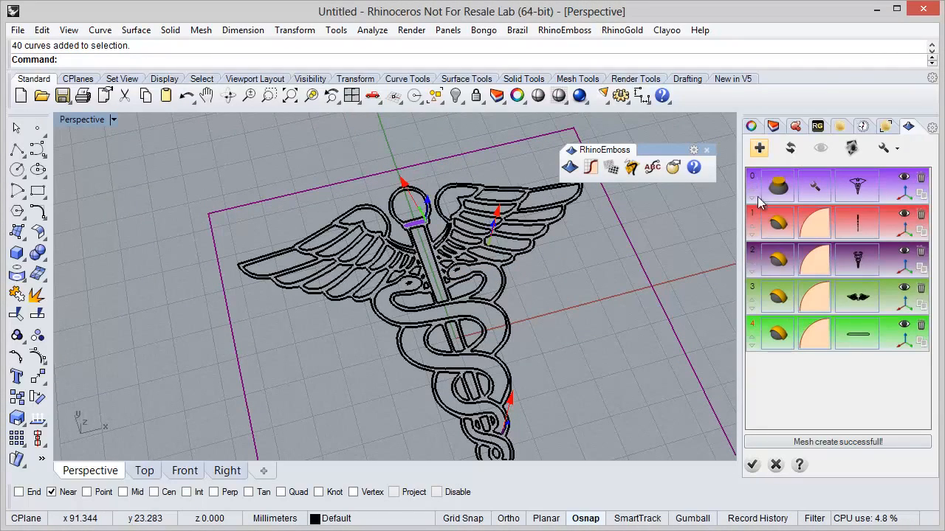
# Step: Change the collar operation's type to Extrude with a height of 1.50 mm and the Add style
pyautogui.click(789, 346)
pyautogui.click(789, 376)
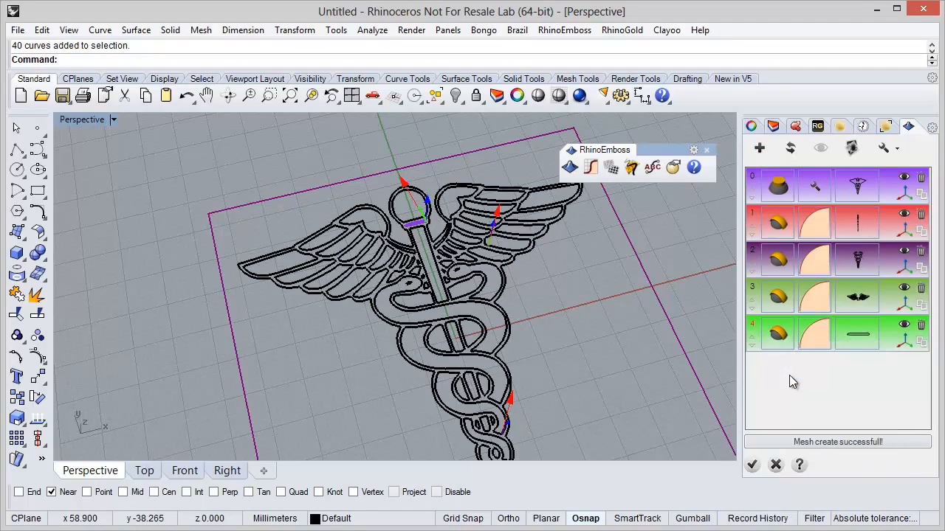
pyautogui.click(815, 335)
pyautogui.click(720, 451)
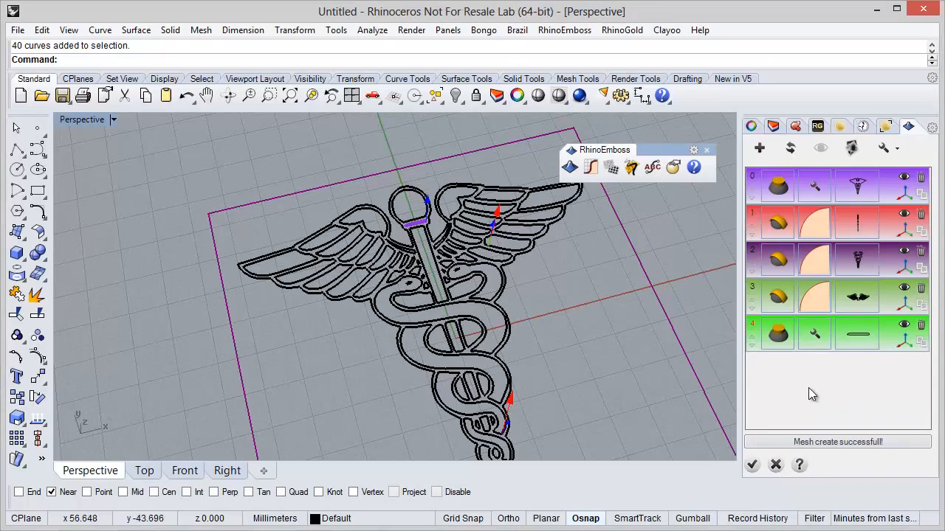
pyautogui.click(815, 333)
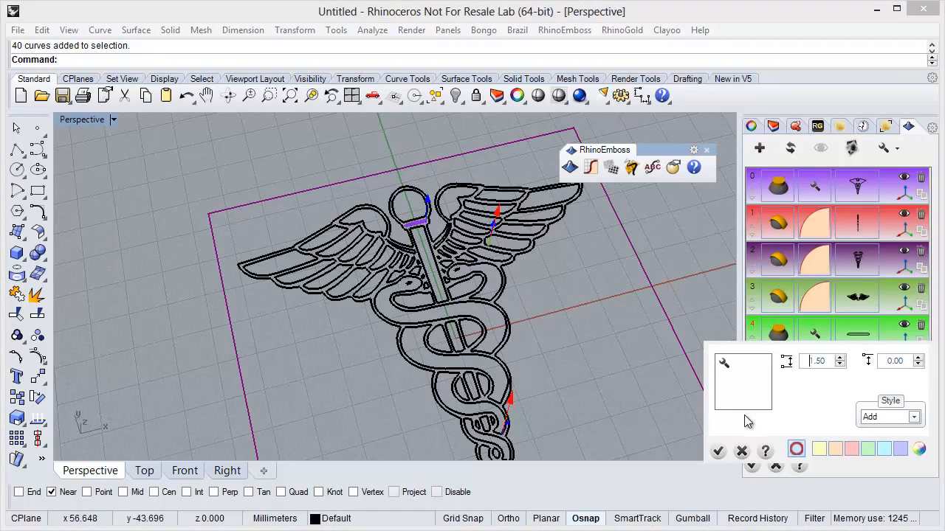
pyautogui.click(721, 450)
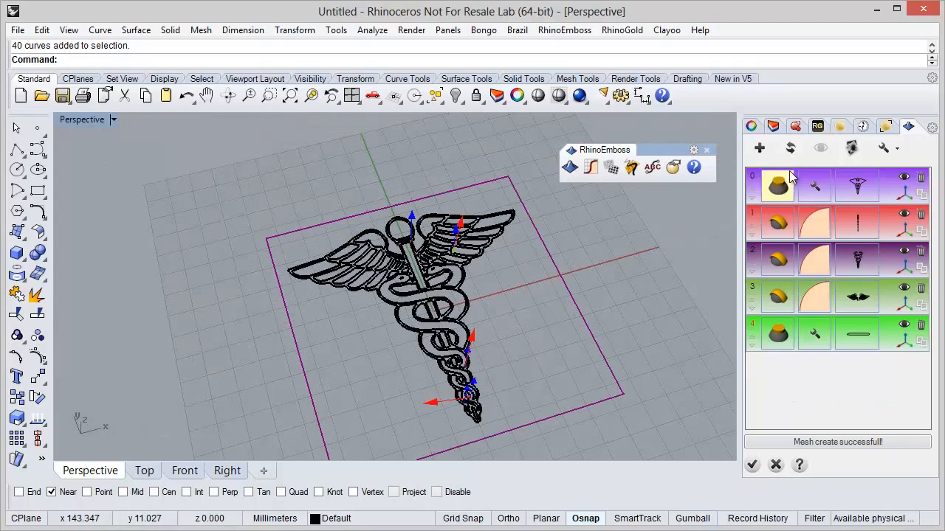
# Step: Regenerate the relief mesh with the collar operation and inspect the collar up close
pyautogui.click(790, 148)
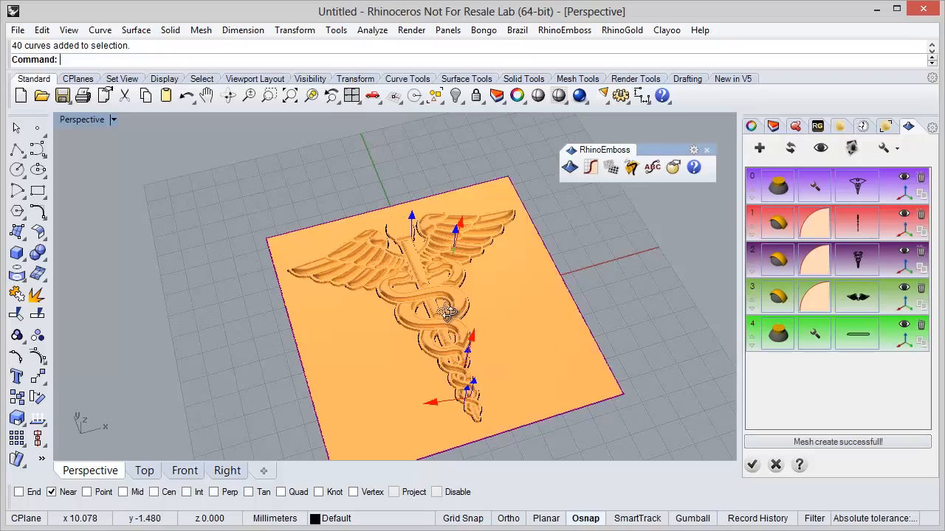
pyautogui.scroll(10, 417, 258)
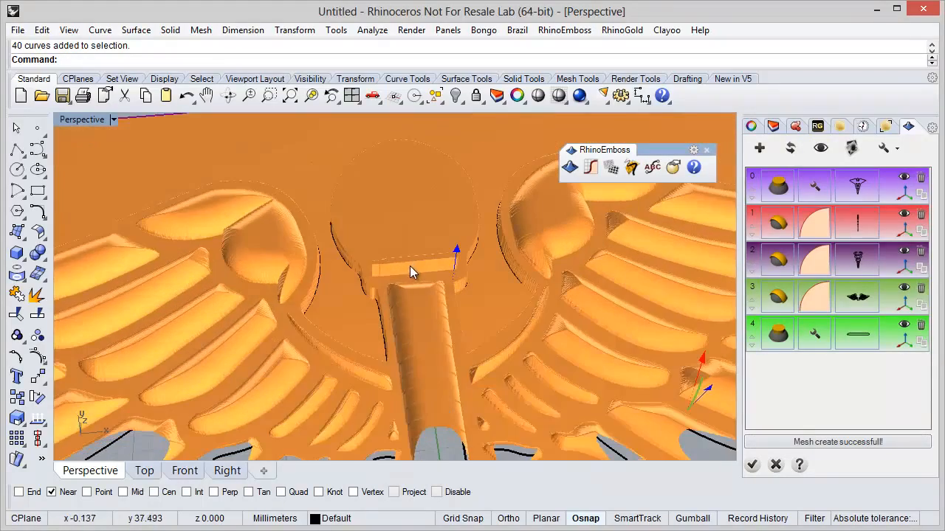
pyautogui.scroll(-10, 410, 251)
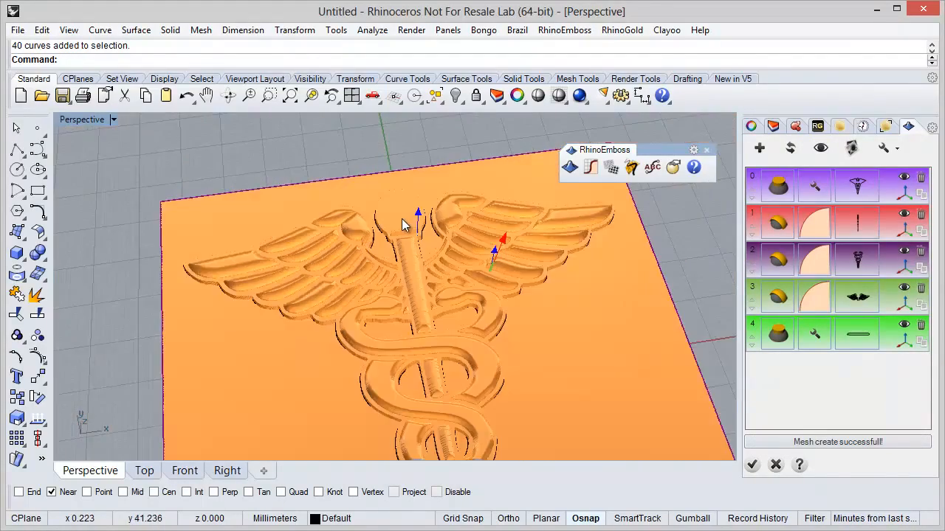
pyautogui.moveTo(400, 230); pyautogui.dragTo(424, 270, button='right')
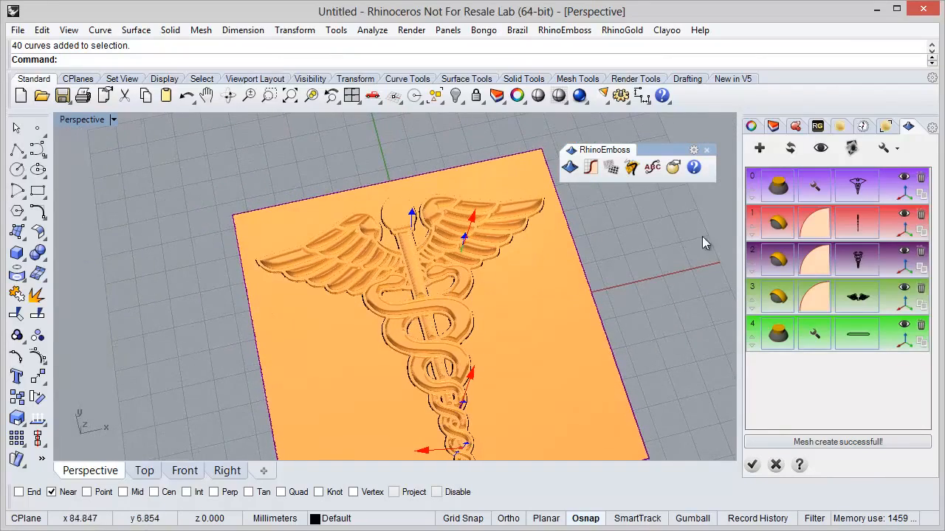
# Step: Hide the mesh and add an emboss operation for the two curves of the snakes' eyes
pyautogui.click(821, 147)
pyautogui.click(434, 274)
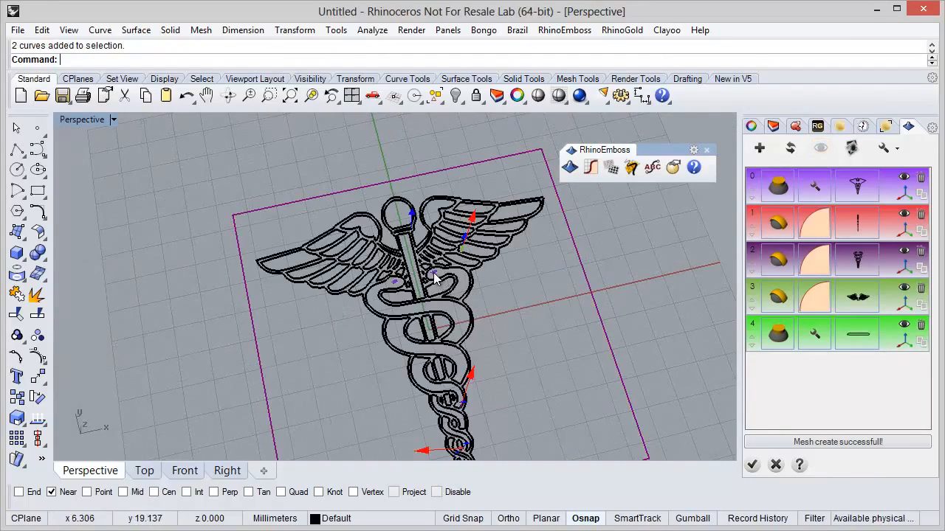
pyautogui.moveTo(499, 323); pyautogui.dragTo(518, 313, button='right')
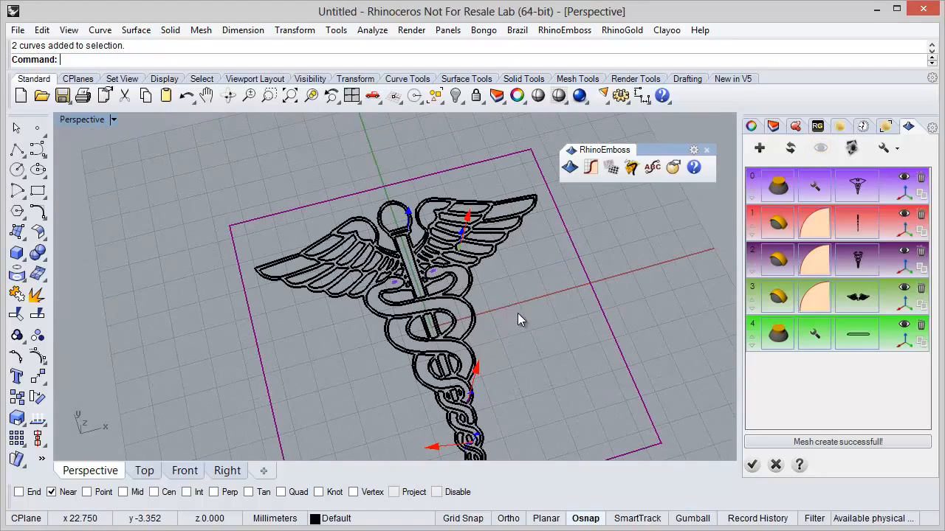
pyautogui.click(759, 148)
# Step: Set the height of the snakes' eyes operation to 0.50 mm
pyautogui.click(812, 384)
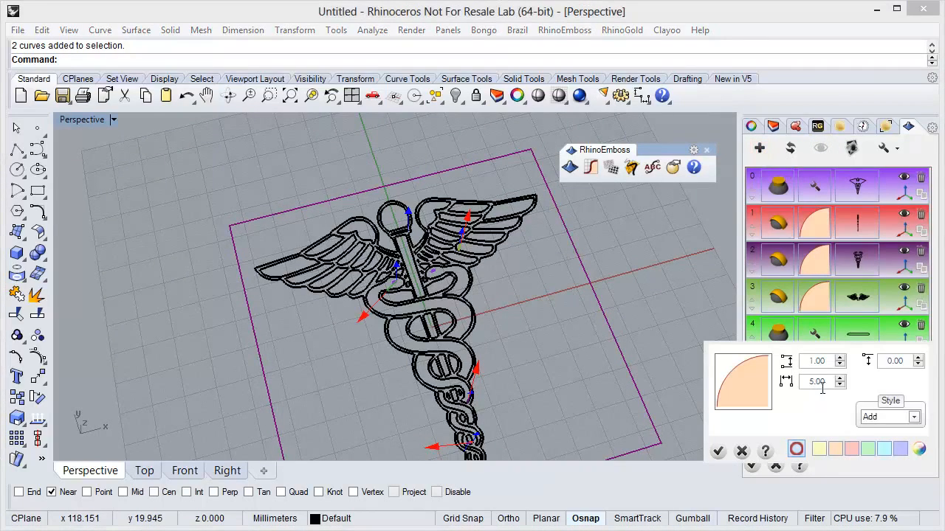
pyautogui.click(840, 364)
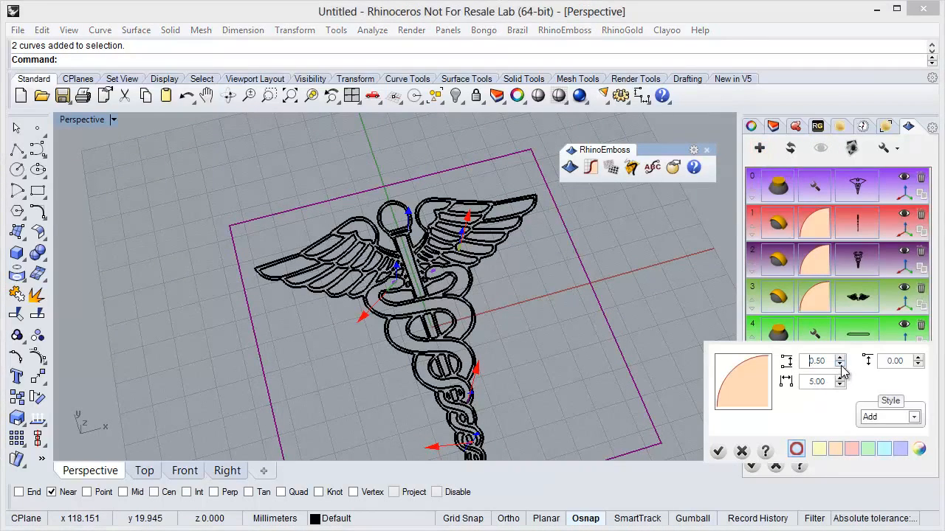
pyautogui.click(719, 451)
# Step: Set the eyes operation to By Profile with a 1.00 mm height, 1.00 mm profile width and the Add style
pyautogui.click(778, 369)
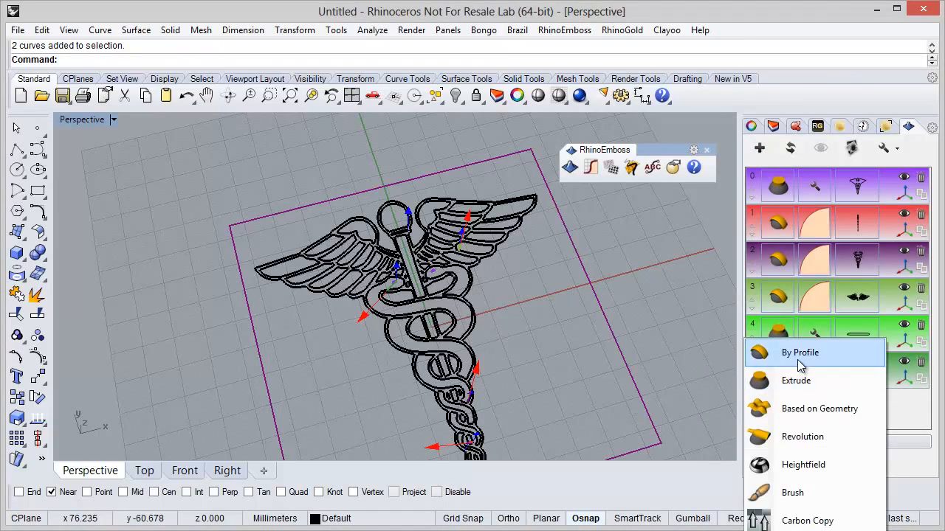
pyautogui.click(801, 355)
pyautogui.click(812, 375)
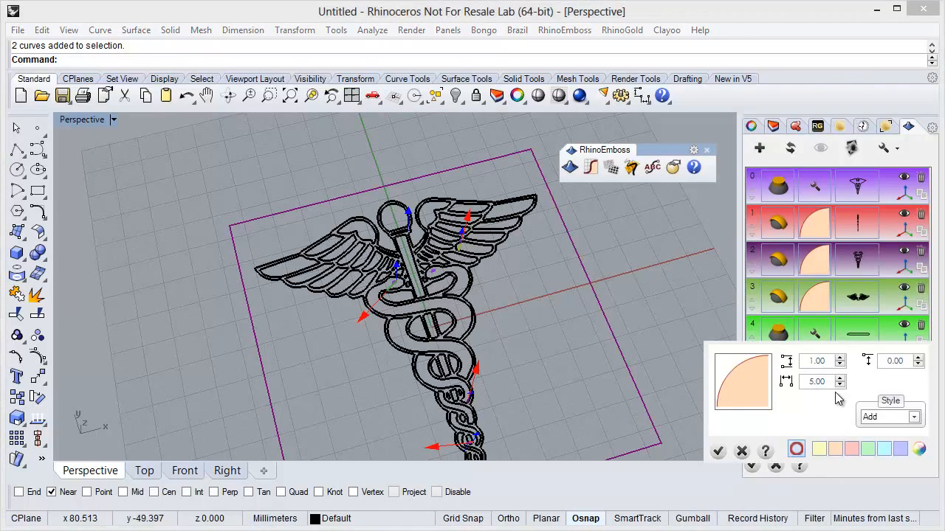
pyautogui.doubleClick(840, 385)
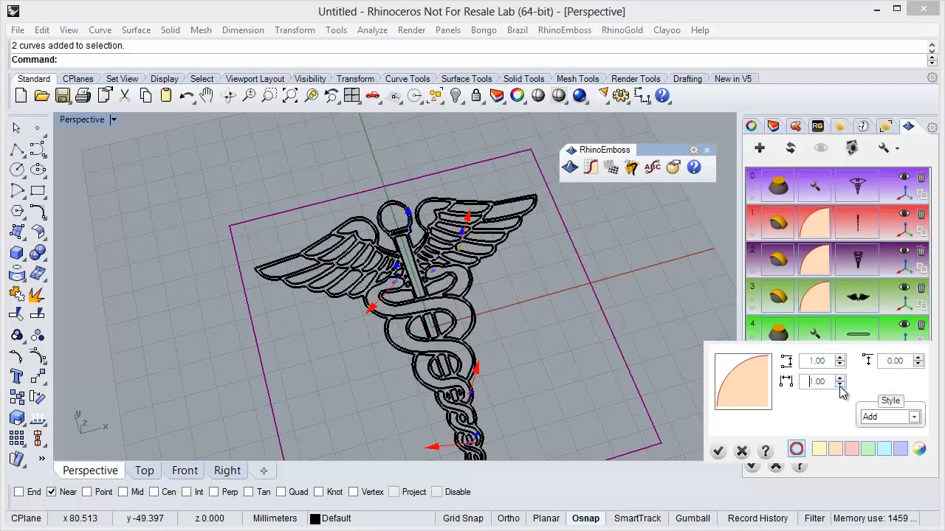
pyautogui.click(721, 450)
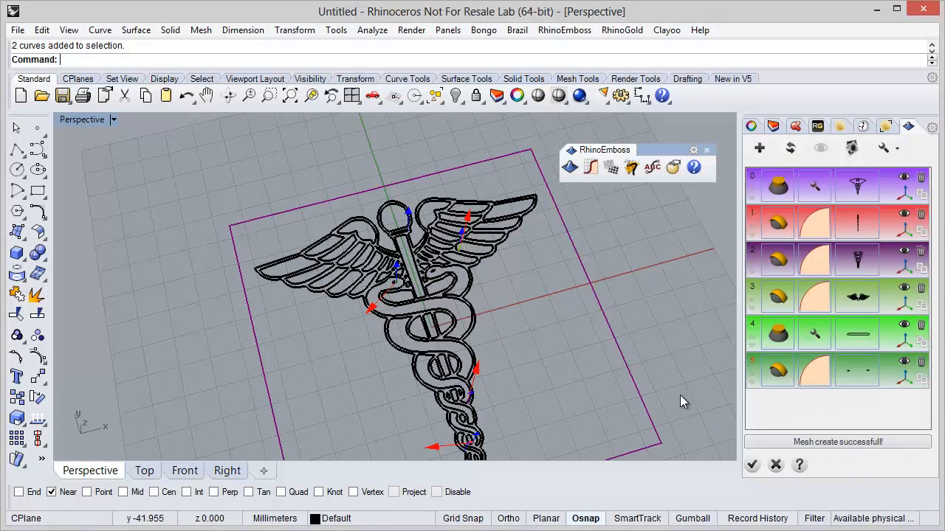
# Step: Show the updated relief mesh with the eyes operation and inspect the snakes' heads up close
pyautogui.click(819, 150)
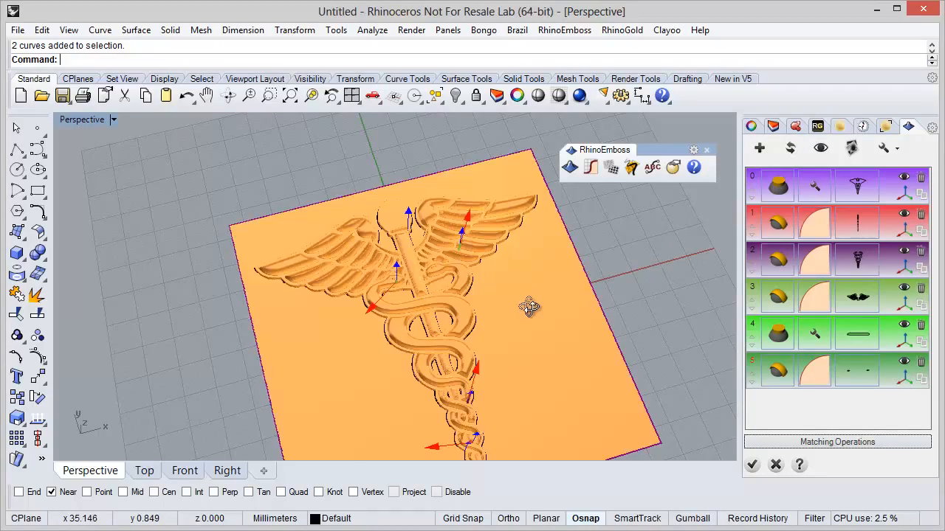
pyautogui.scroll(3, 527, 304)
pyautogui.scroll(5, 349, 291)
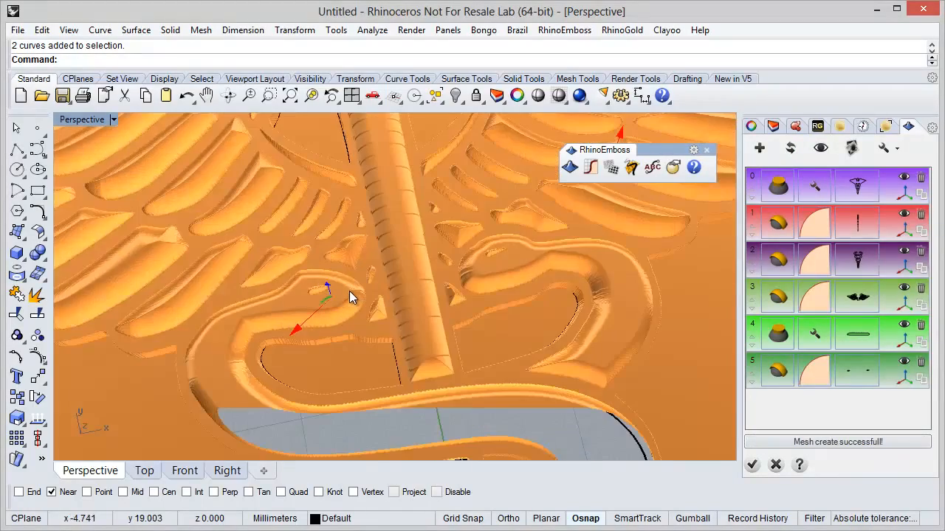
pyautogui.scroll(-8, 359, 298)
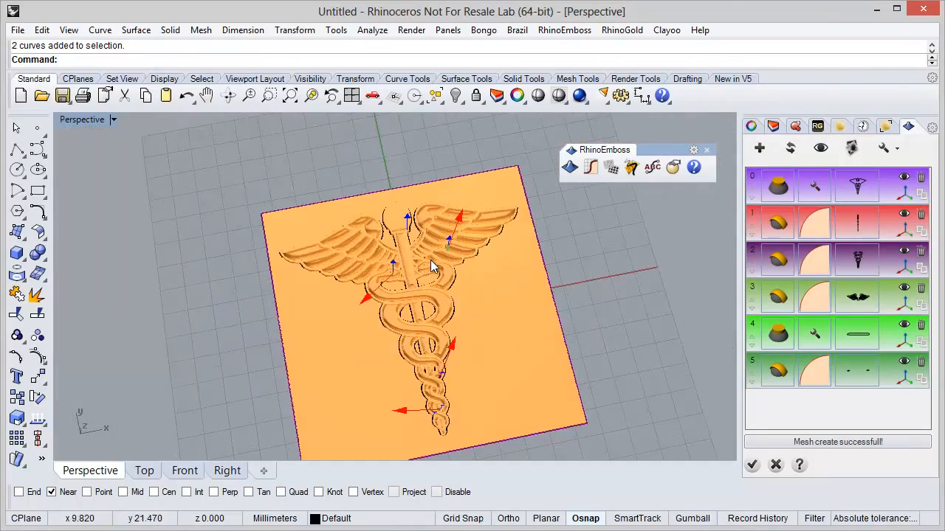
pyautogui.moveTo(466, 290); pyautogui.dragTo(466, 287, button='right')
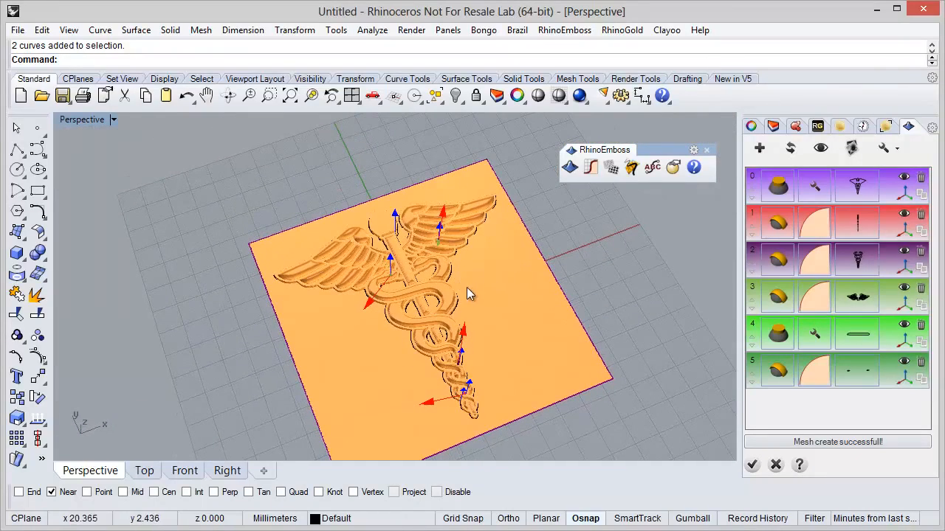
# Step: Add another emboss operation, assign it the round knob curve at the rod's top, and view the knob up close
pyautogui.click(760, 150)
pyautogui.click(857, 408)
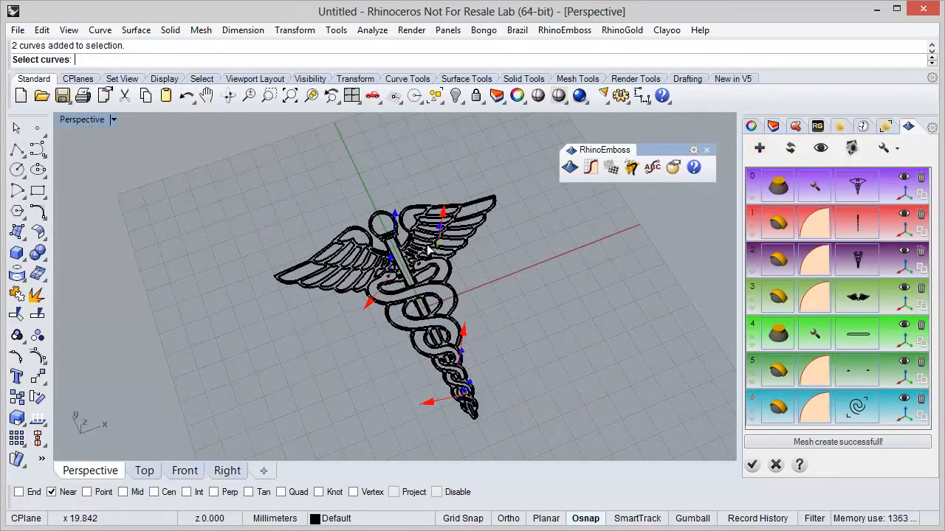
pyautogui.scroll(3, 389, 225)
pyautogui.scroll(1, 363, 237)
pyautogui.click(363, 237)
pyautogui.scroll(-3, 383, 351)
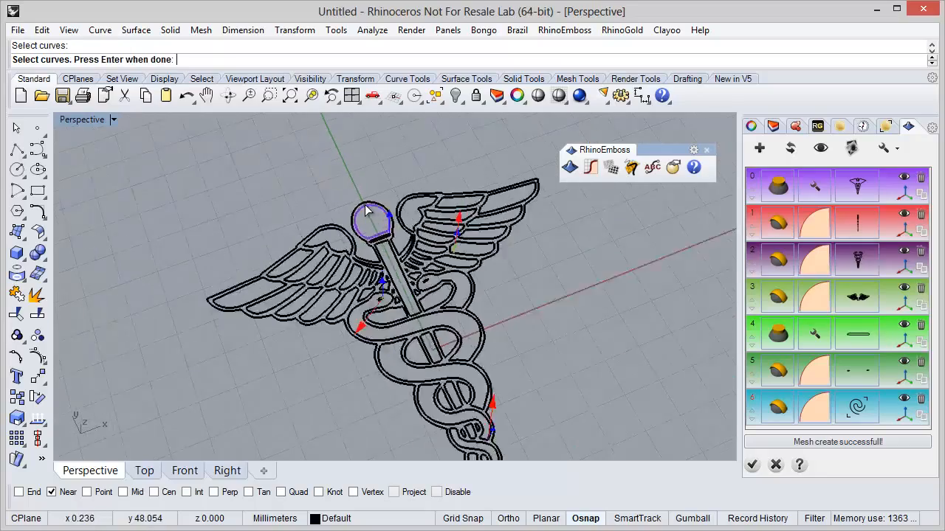
pyautogui.moveTo(383, 350); pyautogui.dragTo(398, 303, button='right')
pyautogui.rightClick(631, 412)
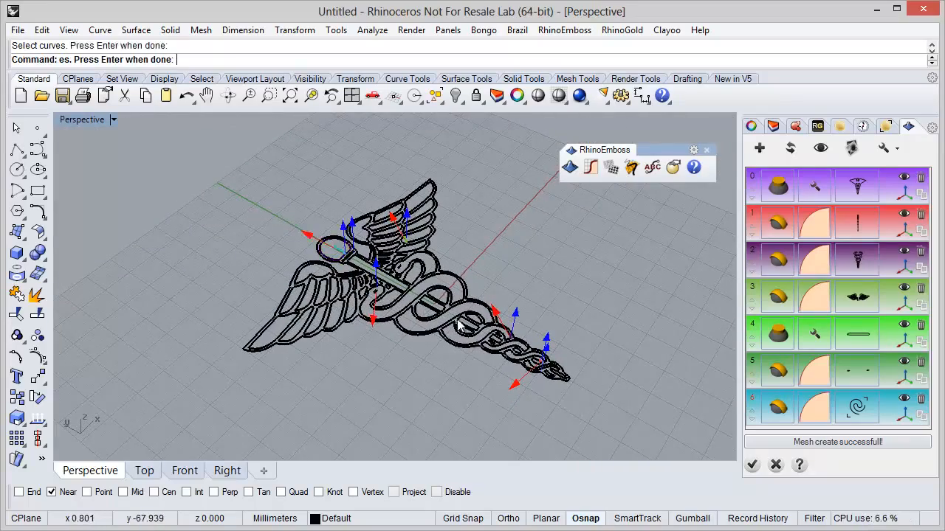
pyautogui.scroll(3, 327, 231)
pyautogui.moveTo(329, 289); pyautogui.dragTo(366, 289, button='right')
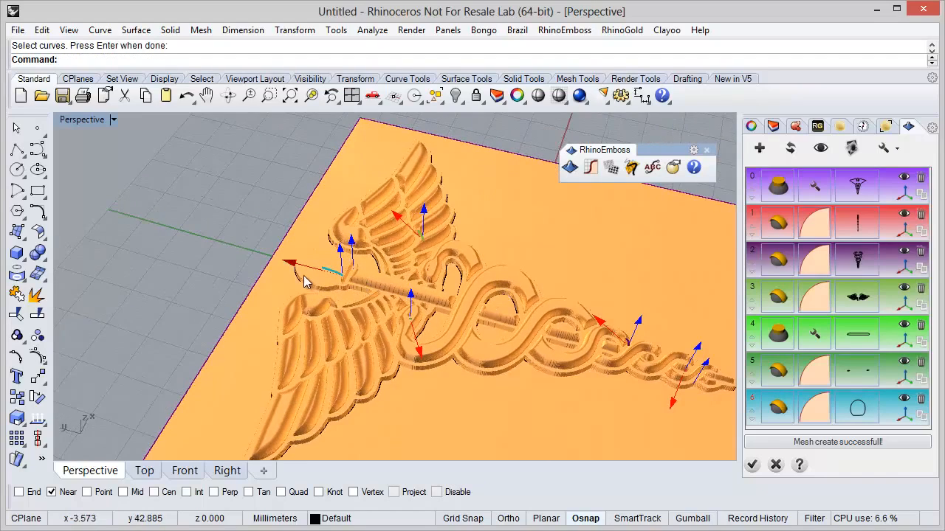
pyautogui.scroll(3, 310, 273)
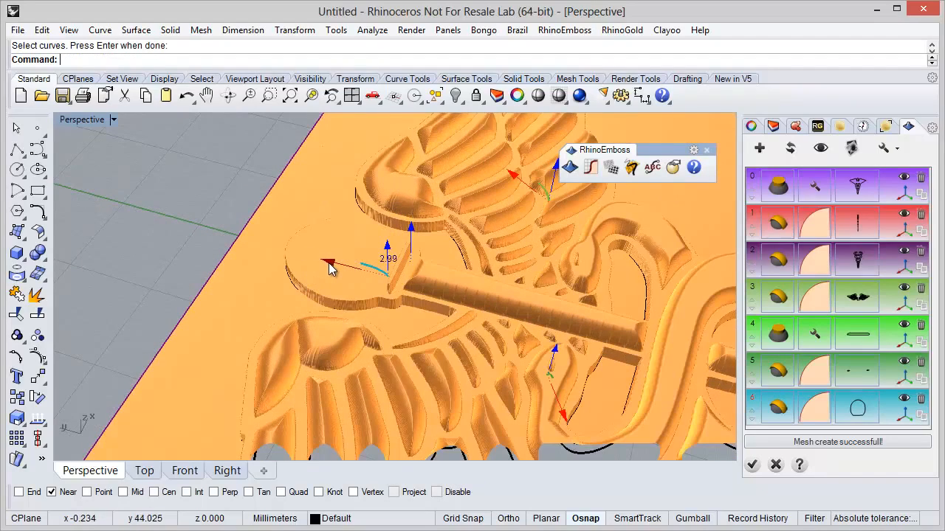
# Step: Set the height of the round knob's emboss operation to 1.5 mm
pyautogui.click(387, 247)
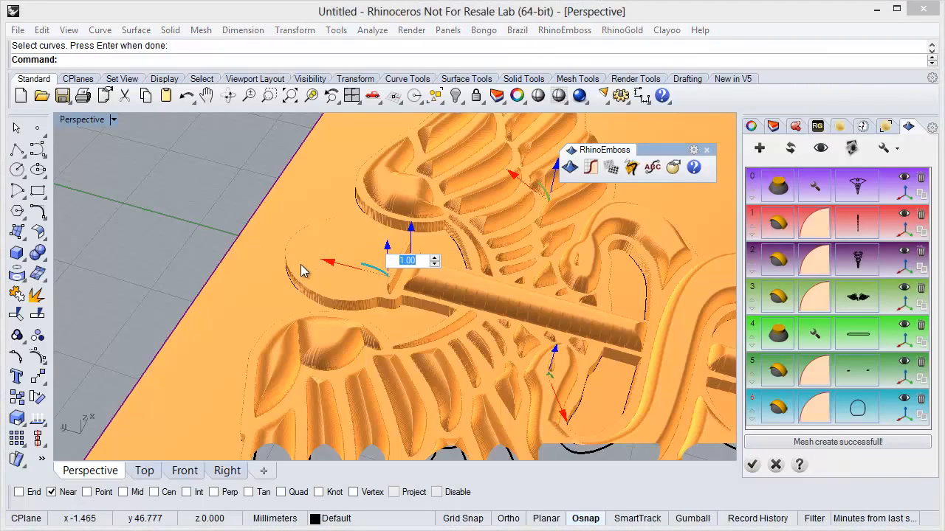
pyautogui.write('1.5')
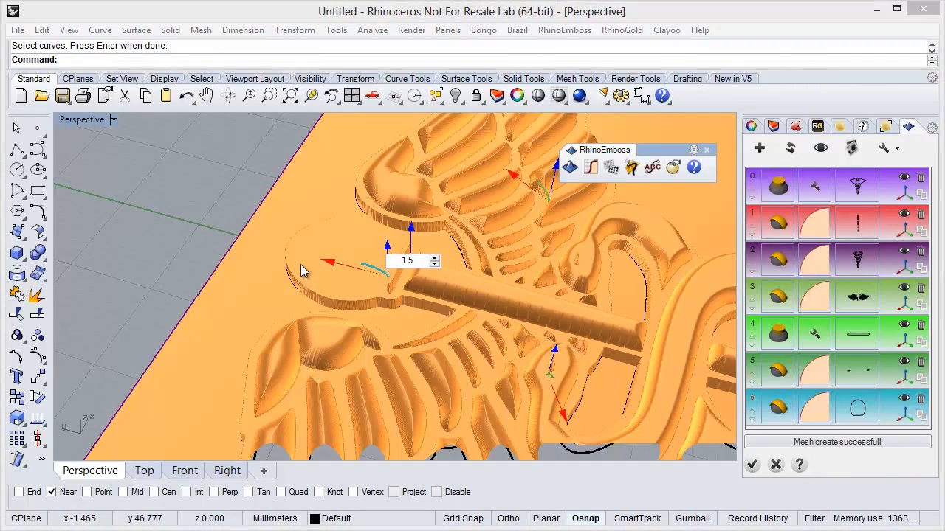
pyautogui.press('Return')
# Step: Update the relief mesh with the knob operation and inspect the whole embossed symbol from several angles
pyautogui.moveTo(381, 315); pyautogui.dragTo(340, 202, button='right')
pyautogui.scroll(-5, 339, 196)
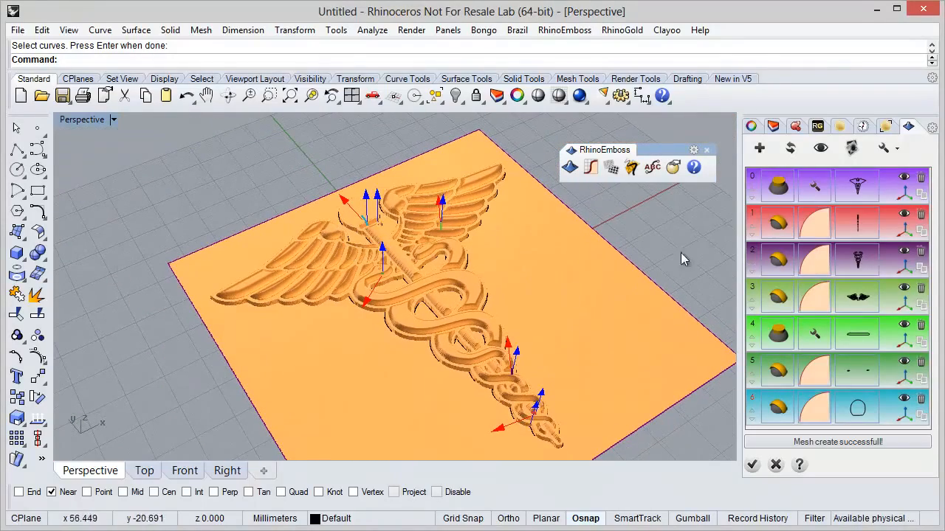
pyautogui.click(790, 148)
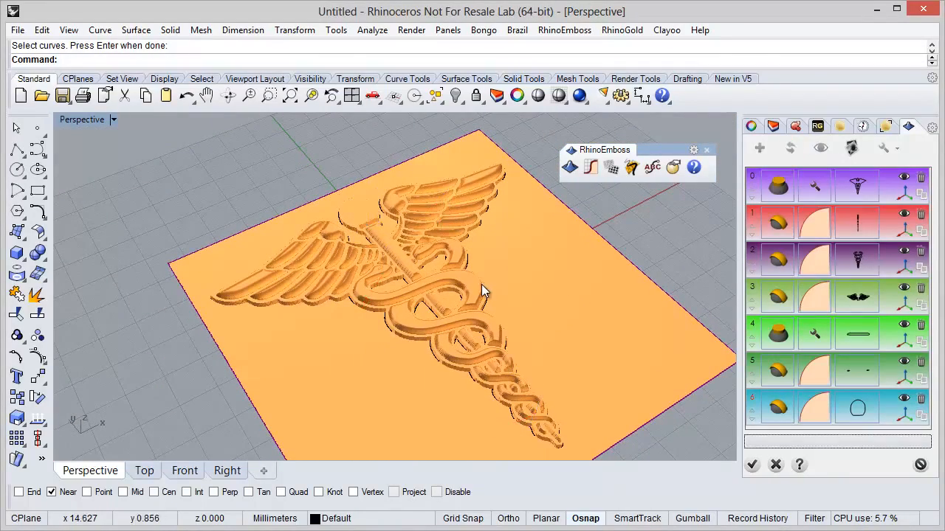
pyautogui.moveTo(480, 270); pyautogui.dragTo(354, 243, button='right')
pyautogui.moveTo(466, 273); pyautogui.dragTo(414, 323, button='right')
pyautogui.scroll(-4, 419, 295)
pyautogui.scroll(2, 420, 324)
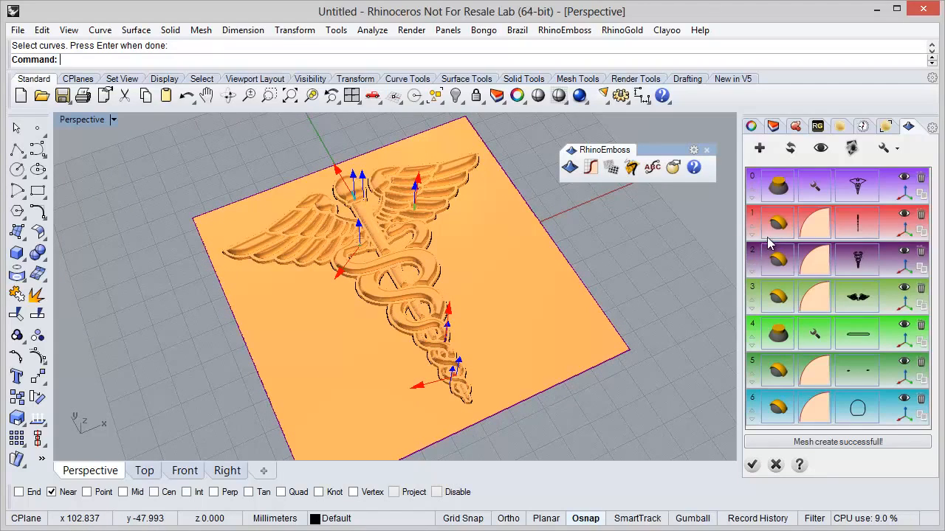
pyautogui.moveTo(494, 327); pyautogui.dragTo(461, 216, button='right')
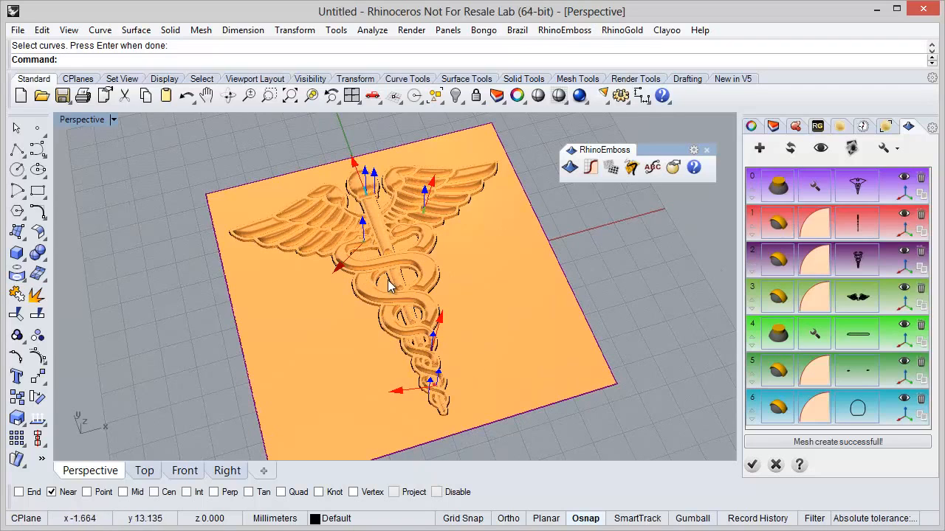
# Step: Accept the emboss to generate the finished relief and show it in Rendered display mode in the Perspective view
pyautogui.click(751, 466)
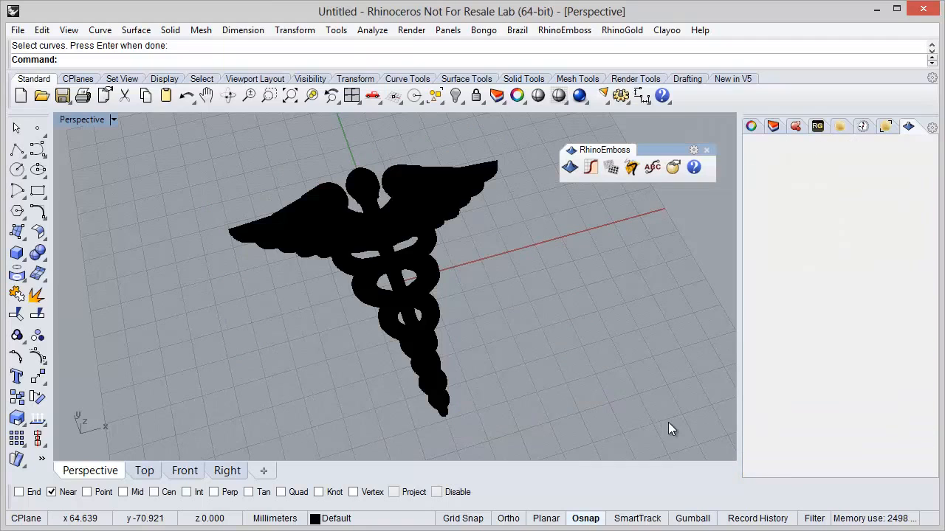
pyautogui.moveTo(466, 299)
pyautogui.mouseDown(button='right')
pyautogui.moveTo(476, 327)
pyautogui.moveTo(480, 304)
pyautogui.mouseUp(button='right')
pyautogui.click(561, 102)
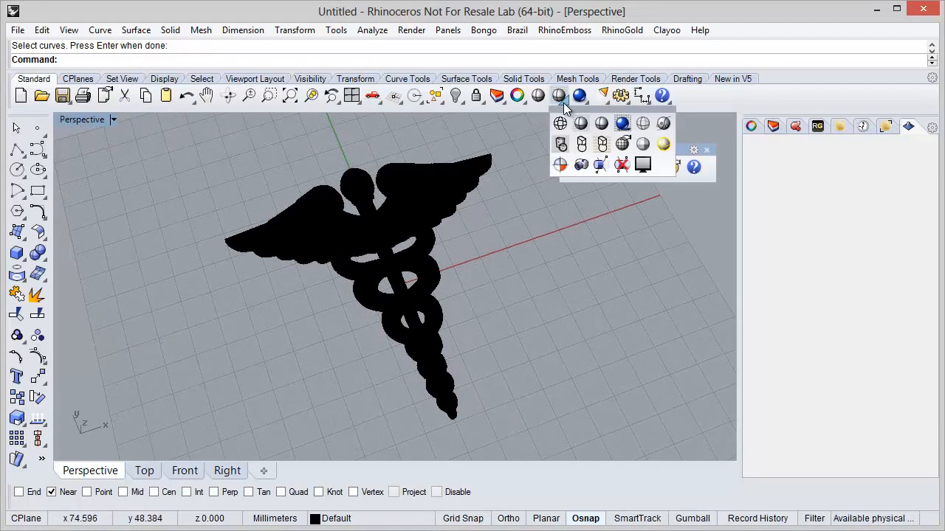
pyautogui.click(603, 126)
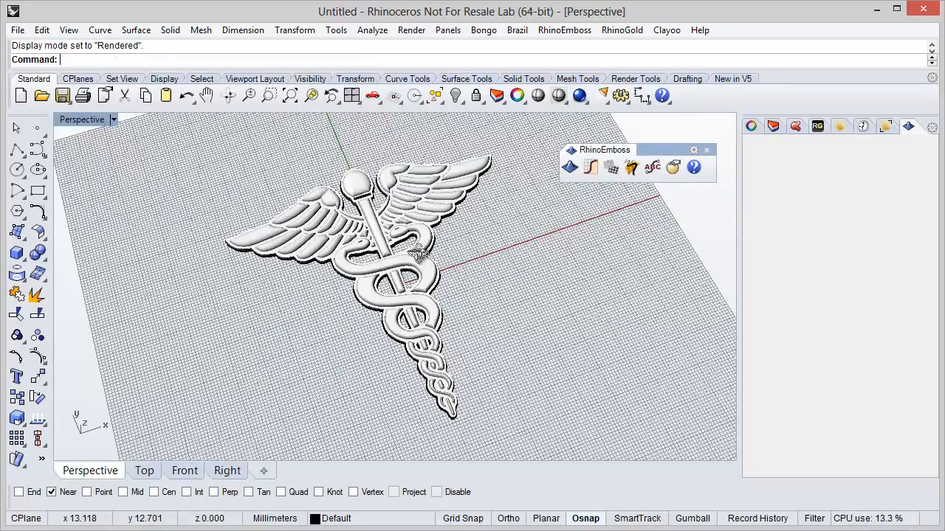
pyautogui.moveTo(402, 275); pyautogui.dragTo(375, 280)
pyautogui.moveTo(377, 280); pyautogui.dragTo(418, 271, button='right')
pyautogui.scroll(4, 413, 259)
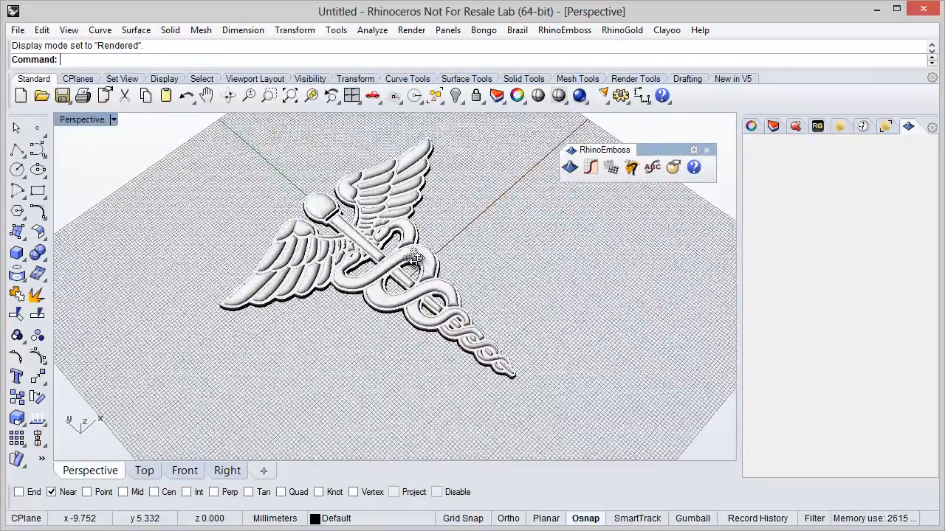